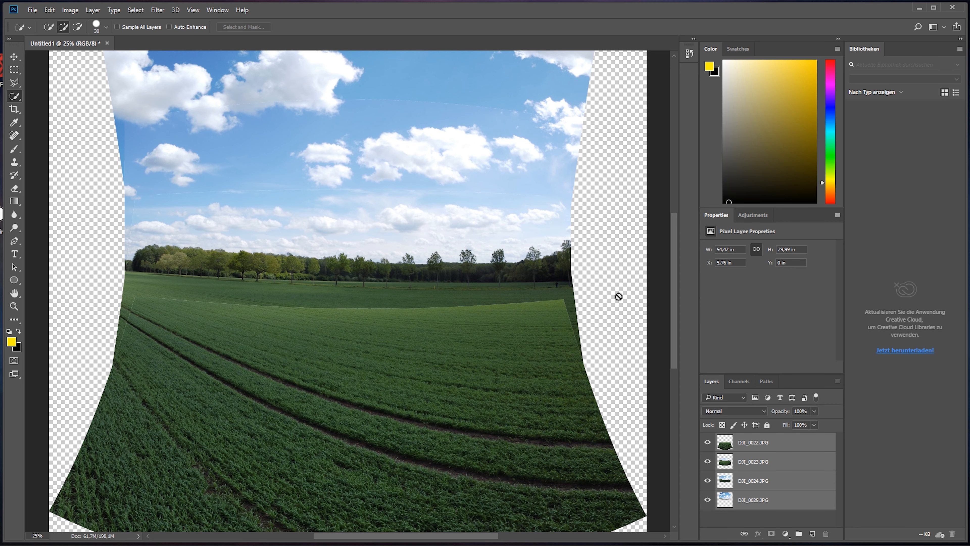
Step: Auto-blend the four aligned photo layers with the Panorama method and Seamless Tones and Colors
key(ctrl+minus)
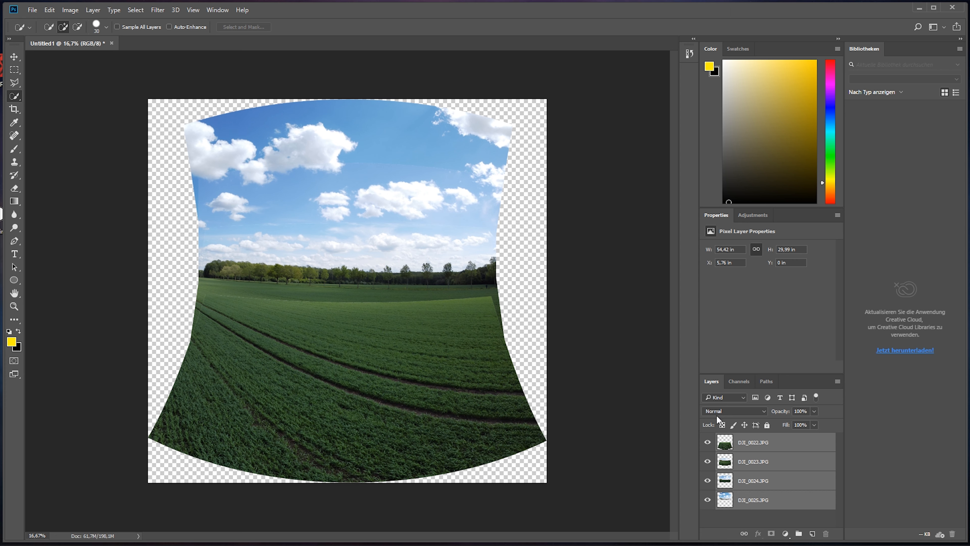
click(49, 11)
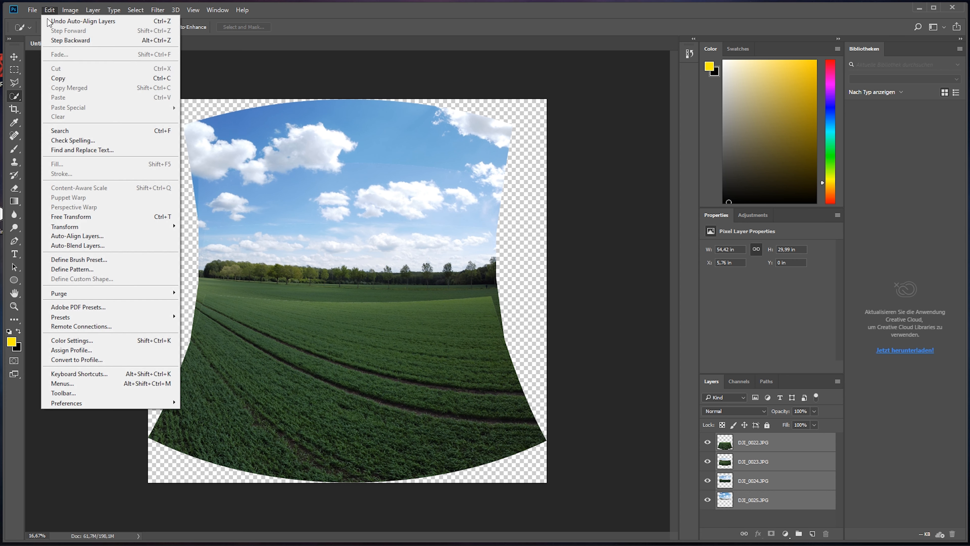
click(76, 245)
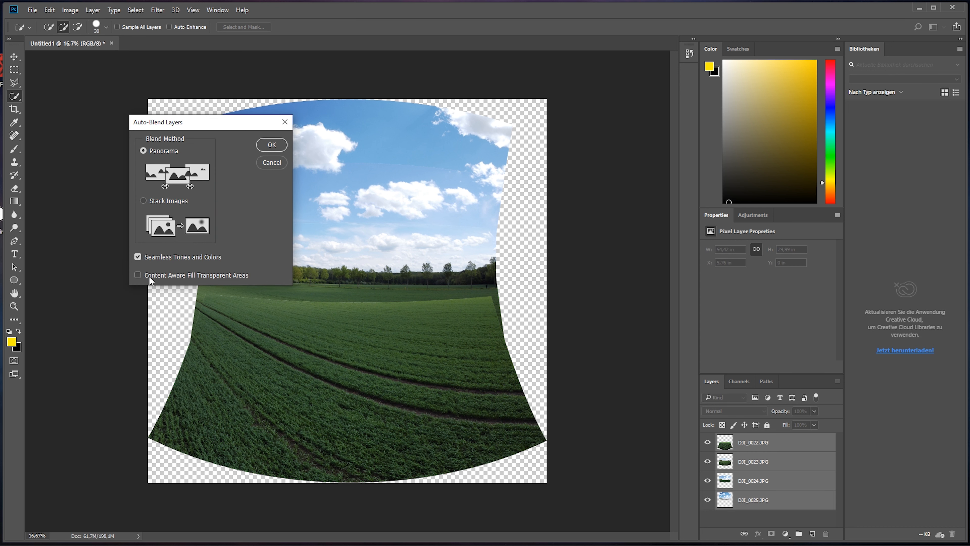
click(272, 144)
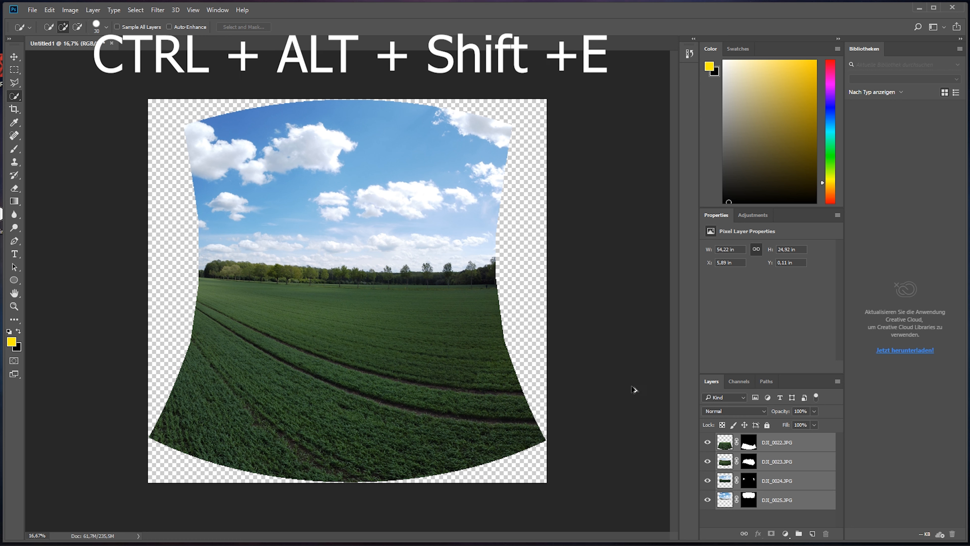
Step: Stamp all visible layers into one new merged layer and delete the four masked DJI photo layers
key(ctrl+alt+shift+e)
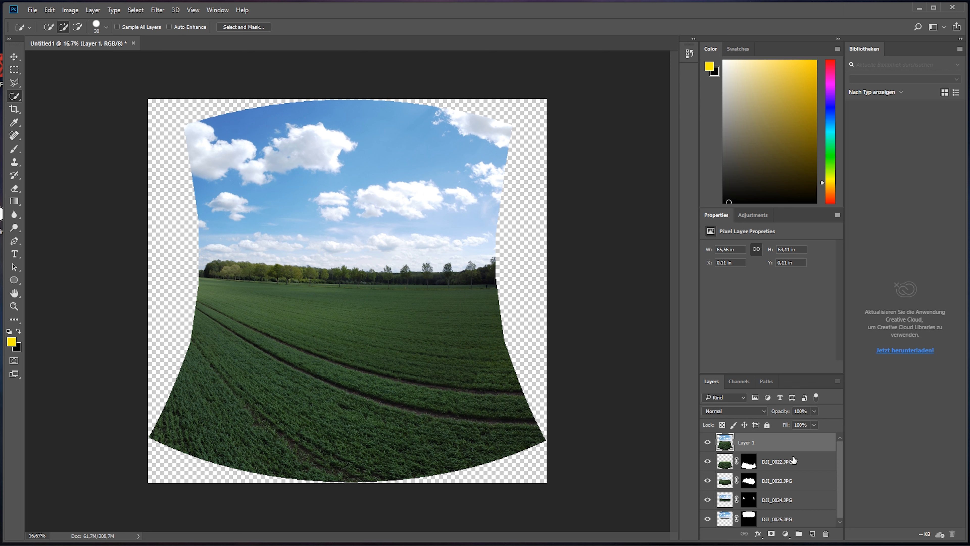
click(802, 461)
shift+click(807, 523)
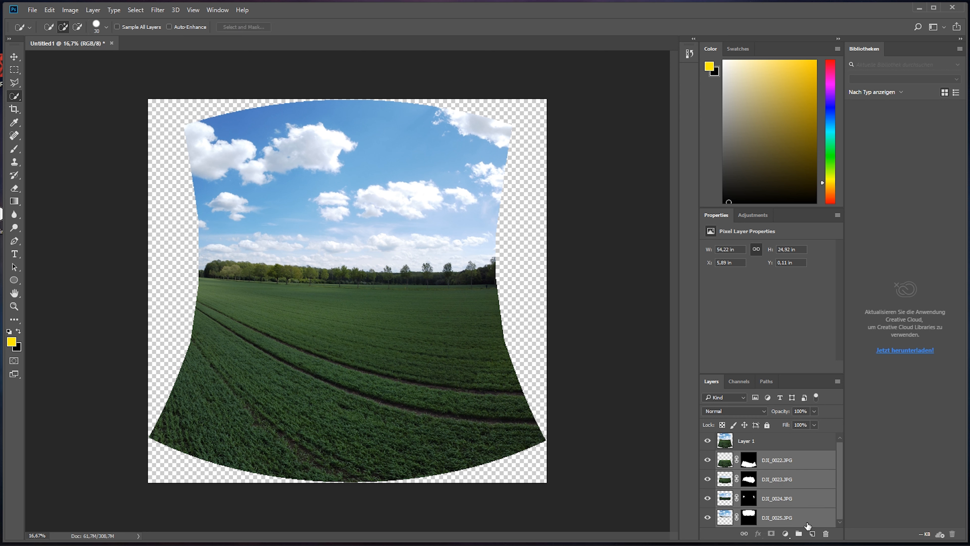
key(Delete)
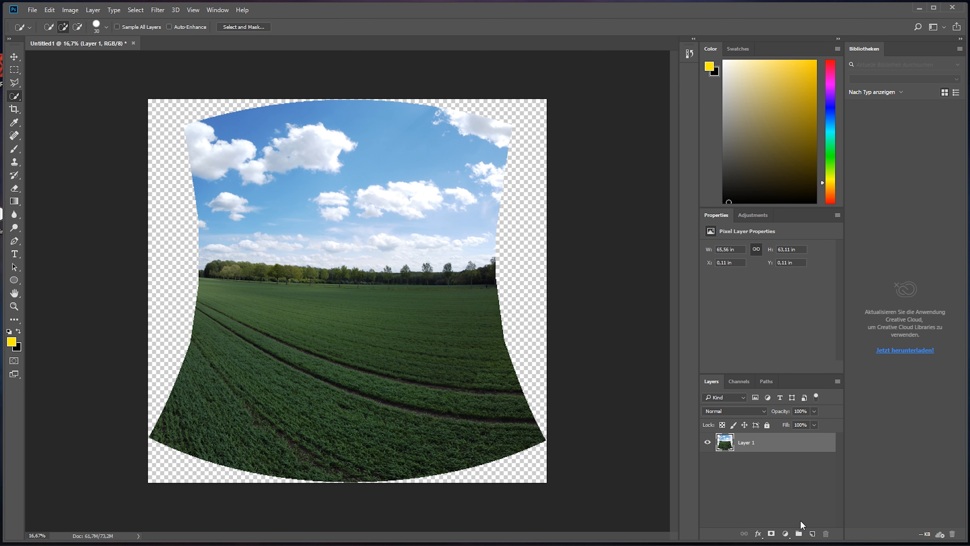
Step: Flatten the image and duplicate the resulting Background layer
right_click(770, 442)
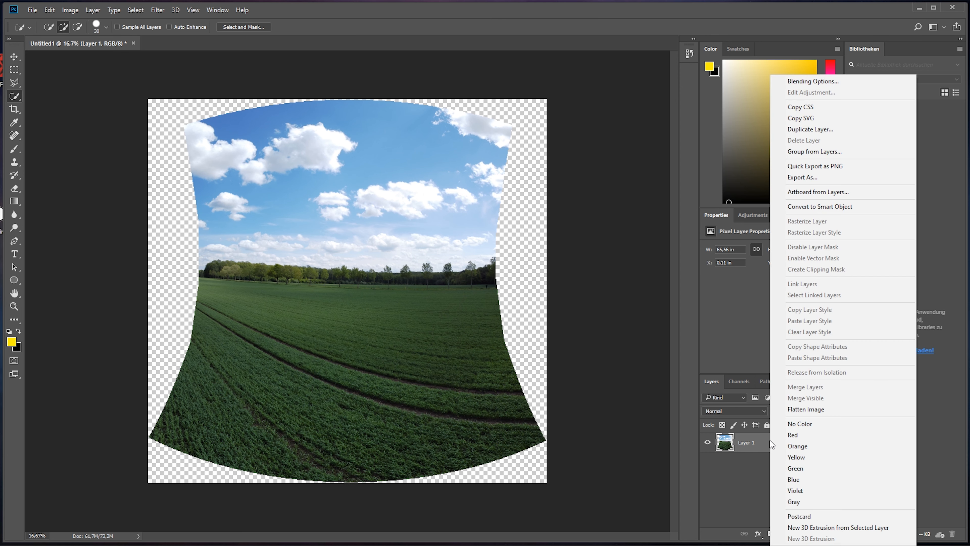
click(793, 412)
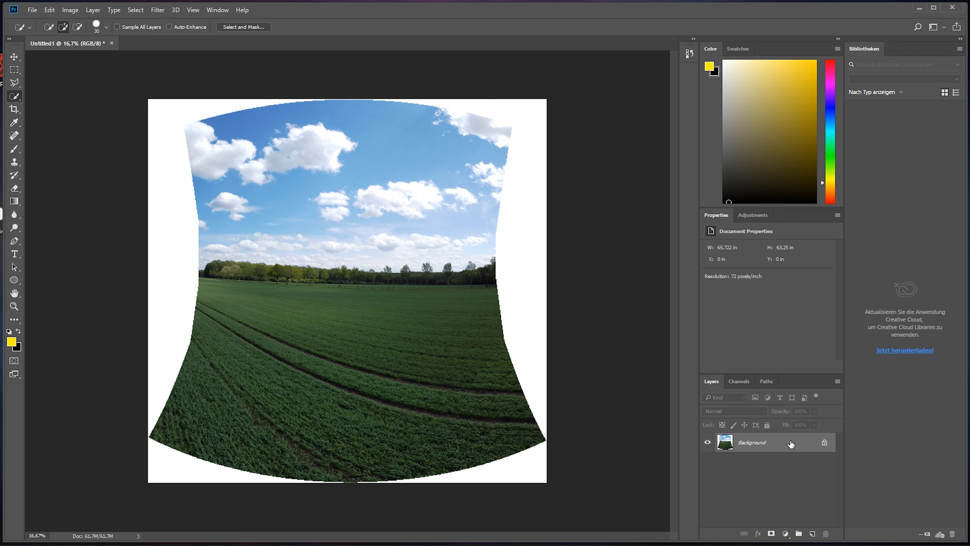
key(ctrl+j)
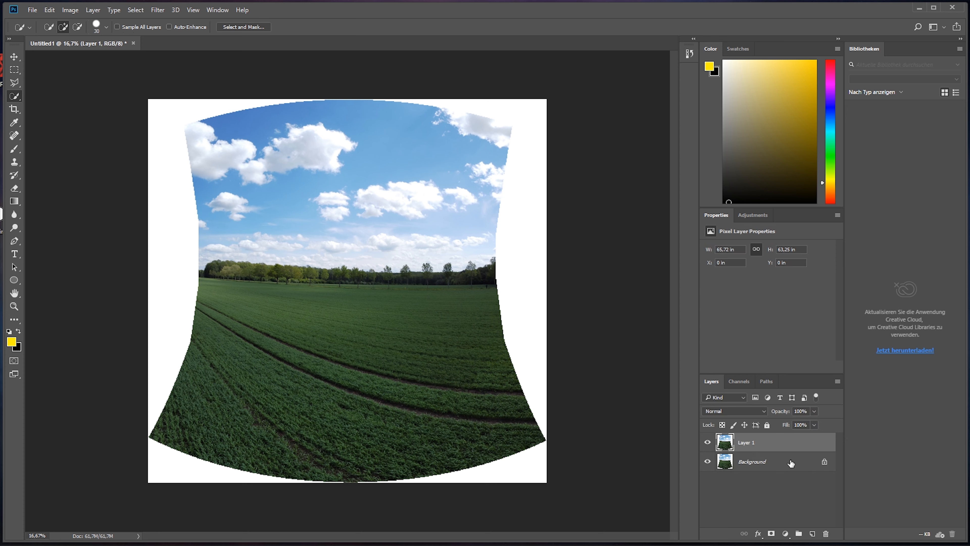
Step: Crop both sides of the panorama inward to the narrowest part of the photo, about 48.56 in wide
click(14, 110)
drag(149, 291, 175, 293)
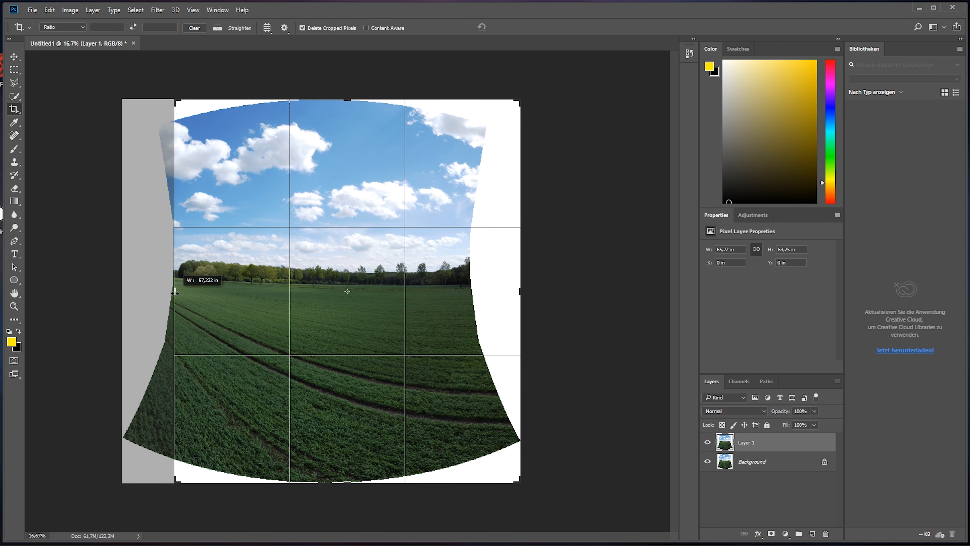
drag(520, 289, 496, 287)
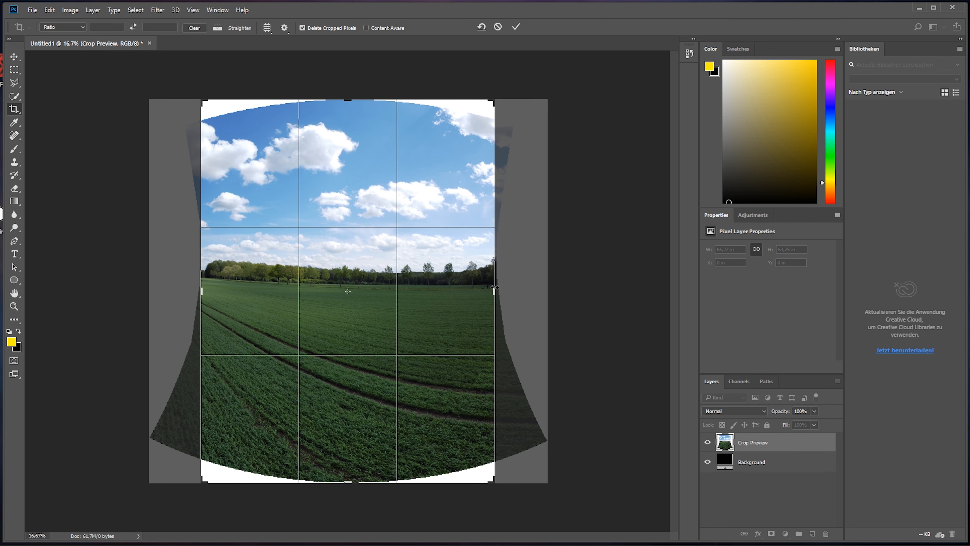
key(Return)
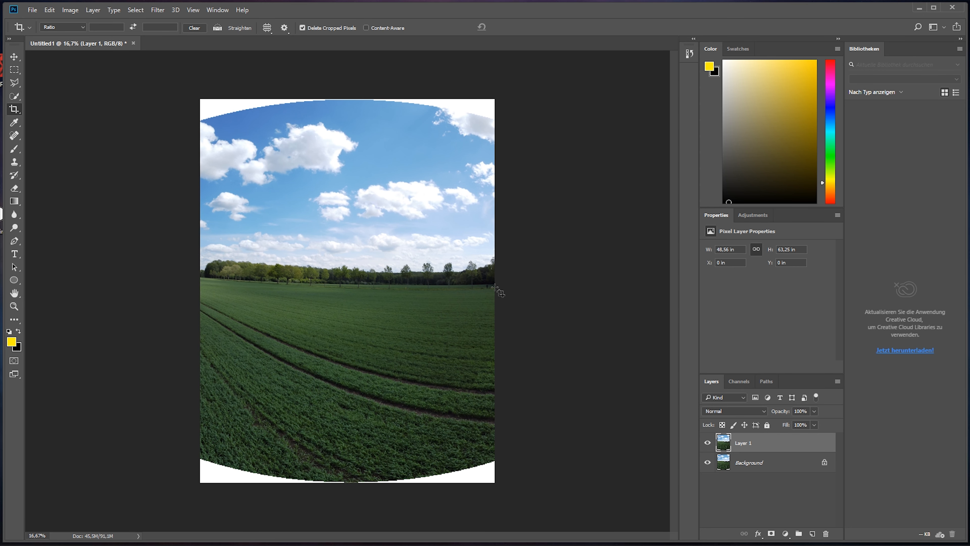
Step: Select the strip along the image's upper edge with the Polygonal Lasso, fill it with Content-Aware at 100% opacity, and deselect
click(14, 83)
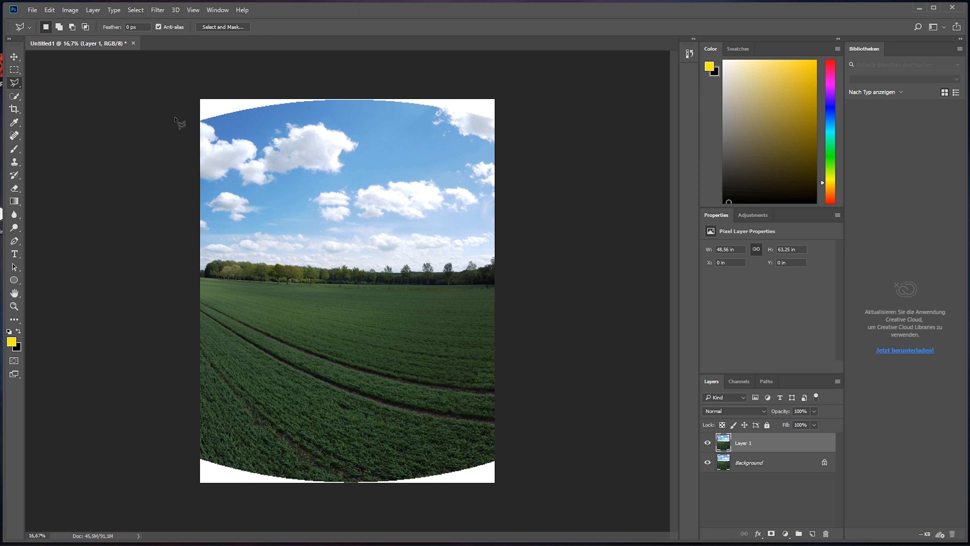
click(199, 125)
click(504, 124)
click(498, 88)
click(188, 85)
click(198, 126)
click(50, 10)
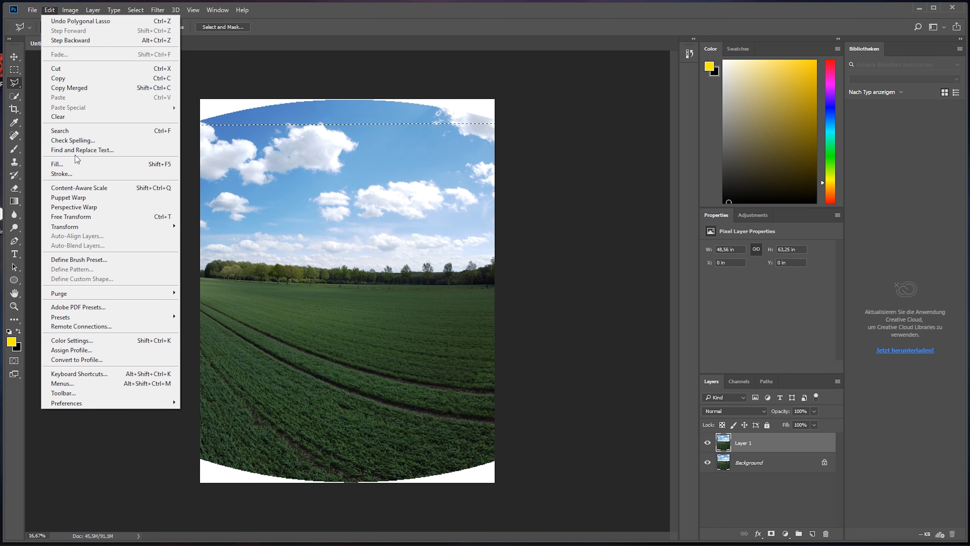
click(76, 164)
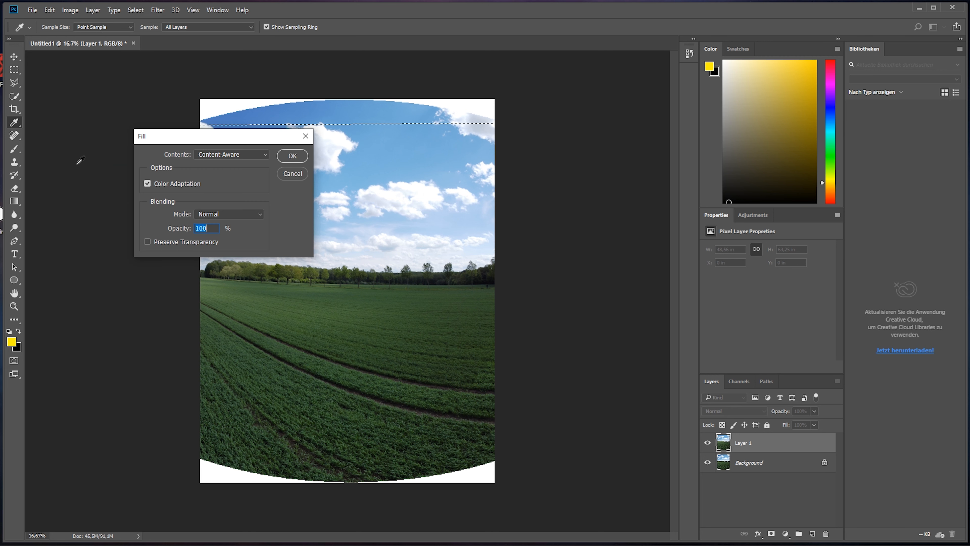
click(293, 156)
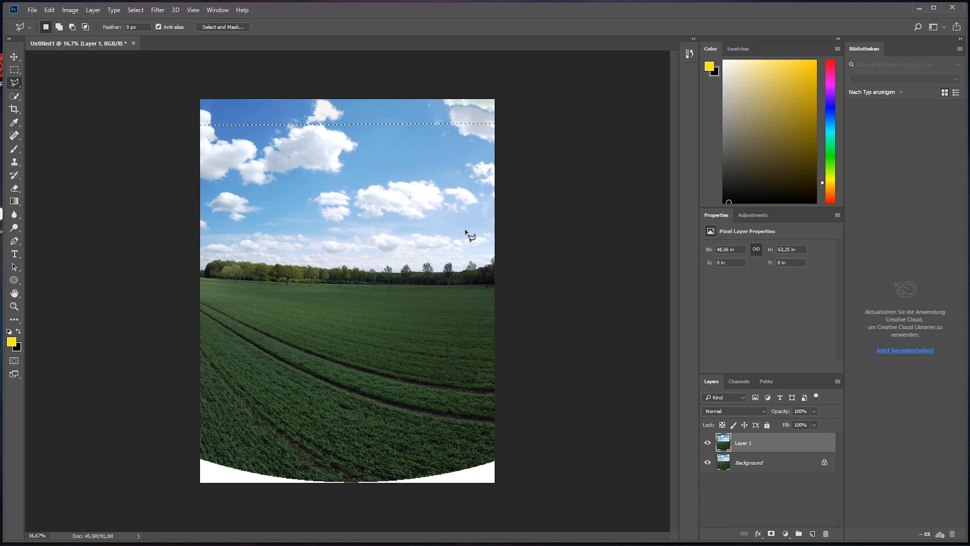
key(ctrl+d)
Step: Select the strip with the white corners along the image's lower edge, fill it with Content-Aware, and deselect
click(194, 454)
click(194, 490)
click(508, 489)
click(504, 454)
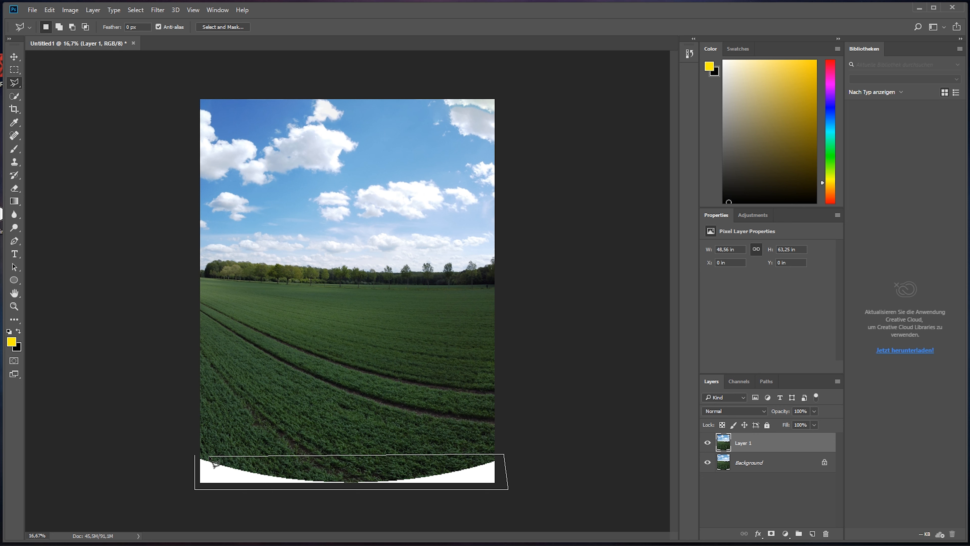
click(195, 455)
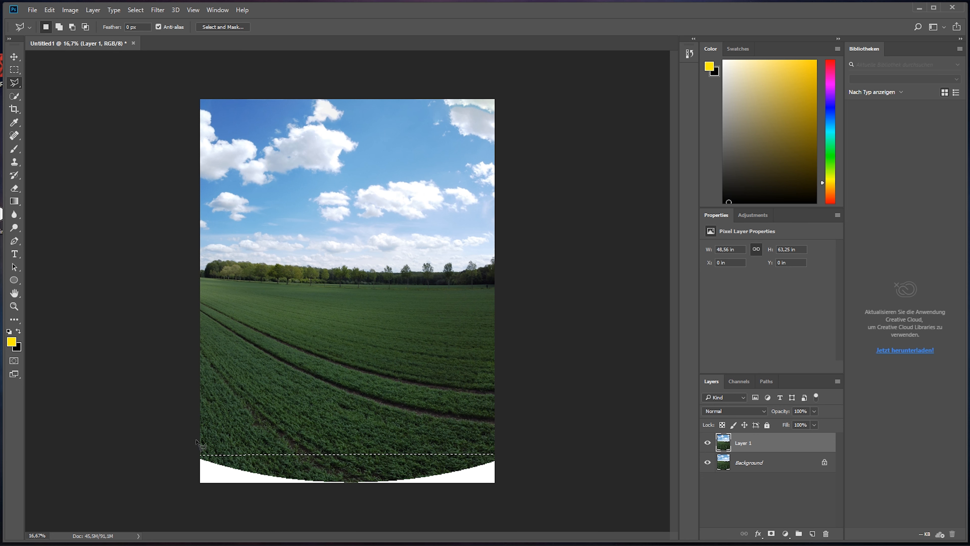
click(55, 11)
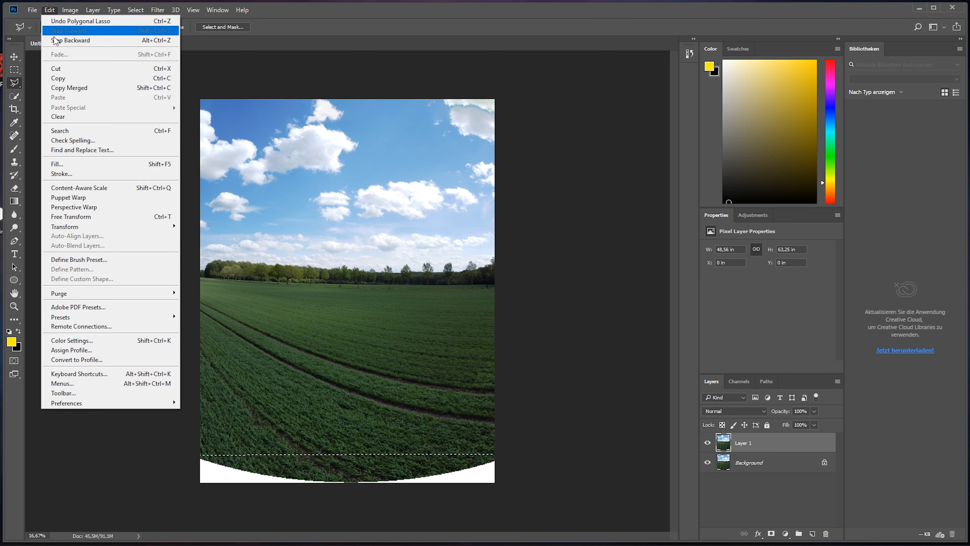
click(77, 166)
click(292, 155)
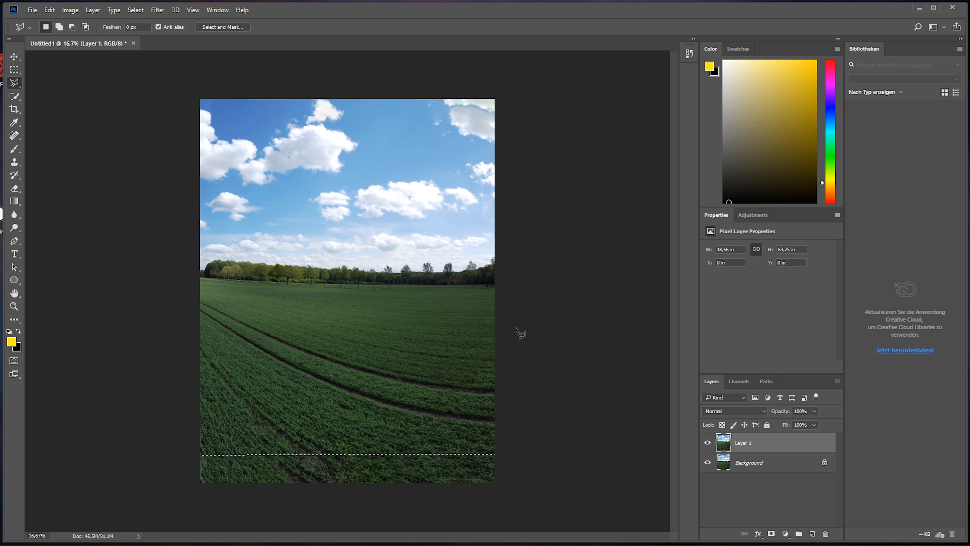
key(ctrl+d)
Step: Select the whole sky with the Quick Selection tool and save the selection as a new channel named Sky
click(16, 96)
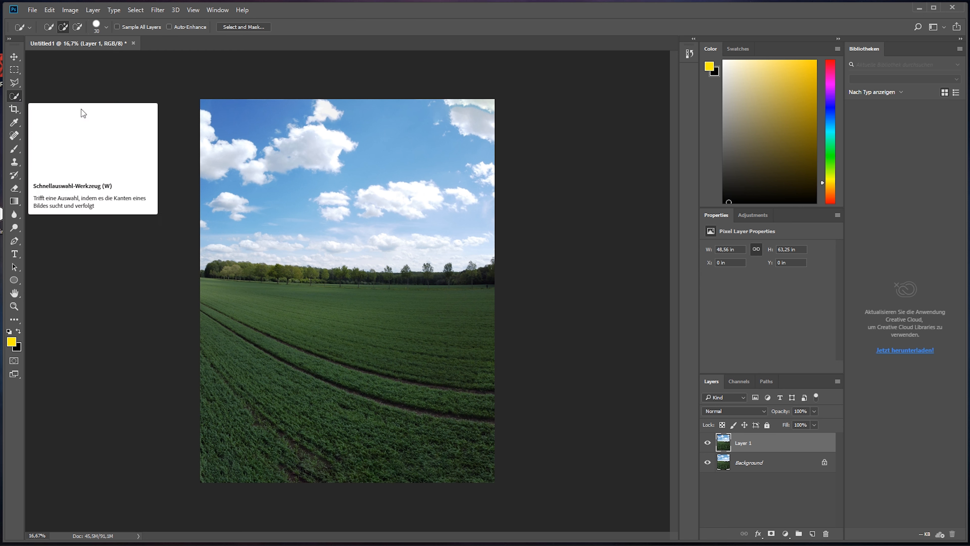
mouse_move(202, 100)
mouse_down()
mouse_move(285, 176)
mouse_move(346, 165)
mouse_up()
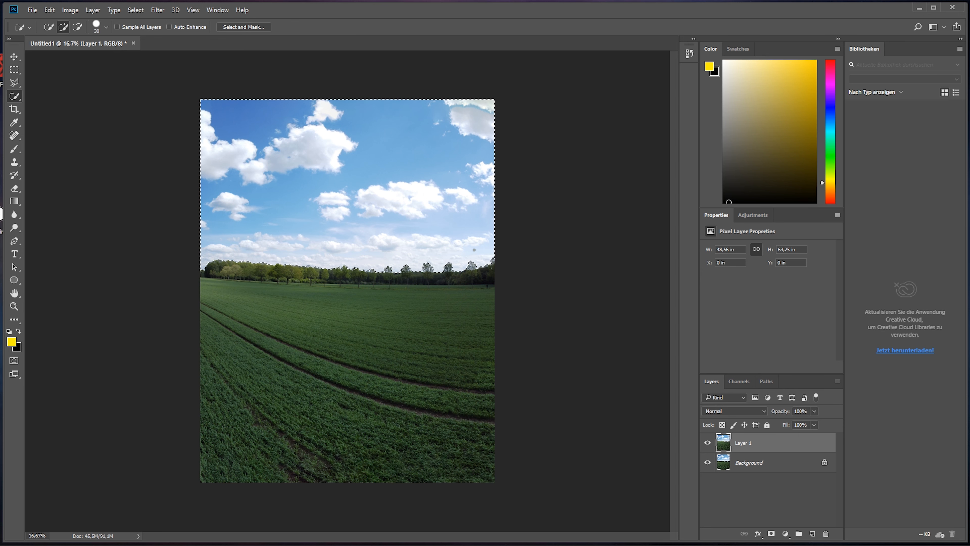
click(135, 10)
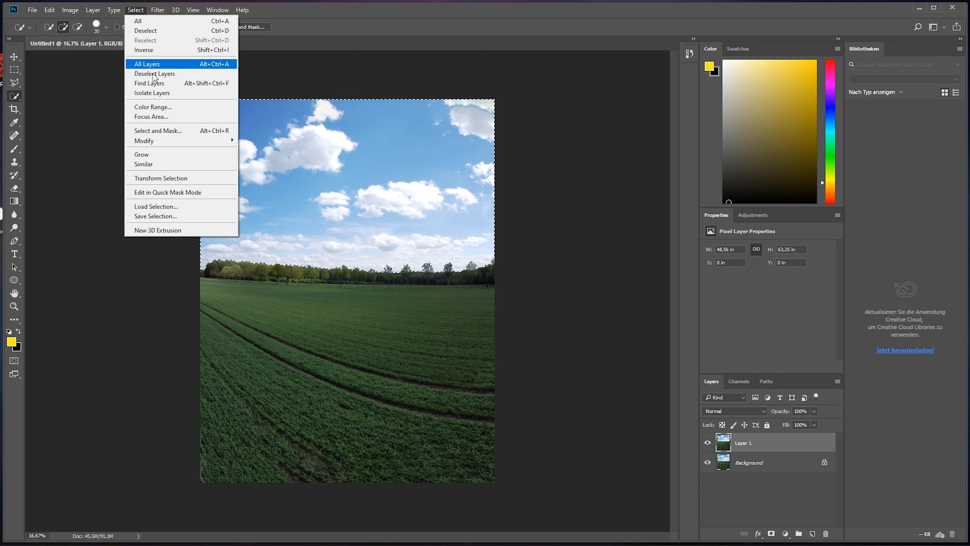
click(185, 216)
text(Sky)
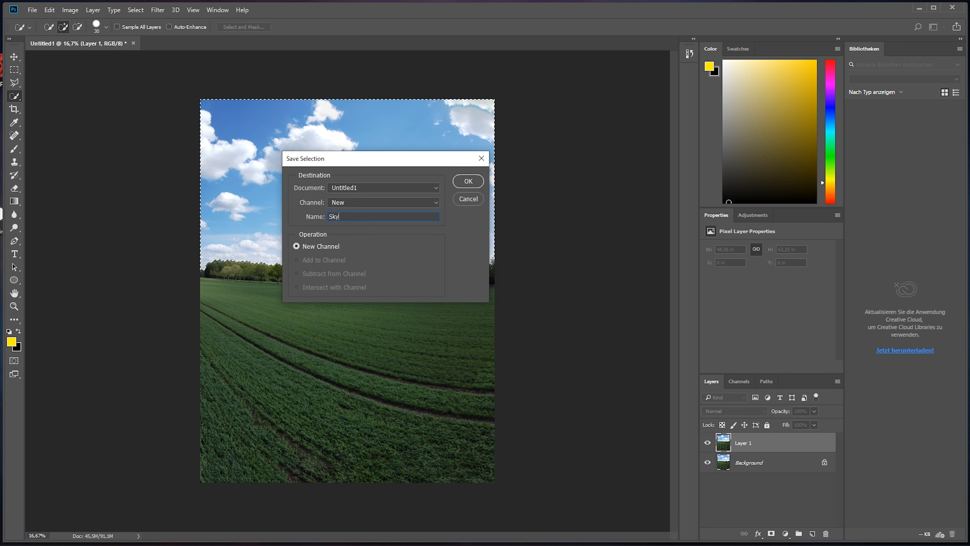
click(468, 181)
Step: Invert the sky selection and save it as a new channel named Ground
click(137, 10)
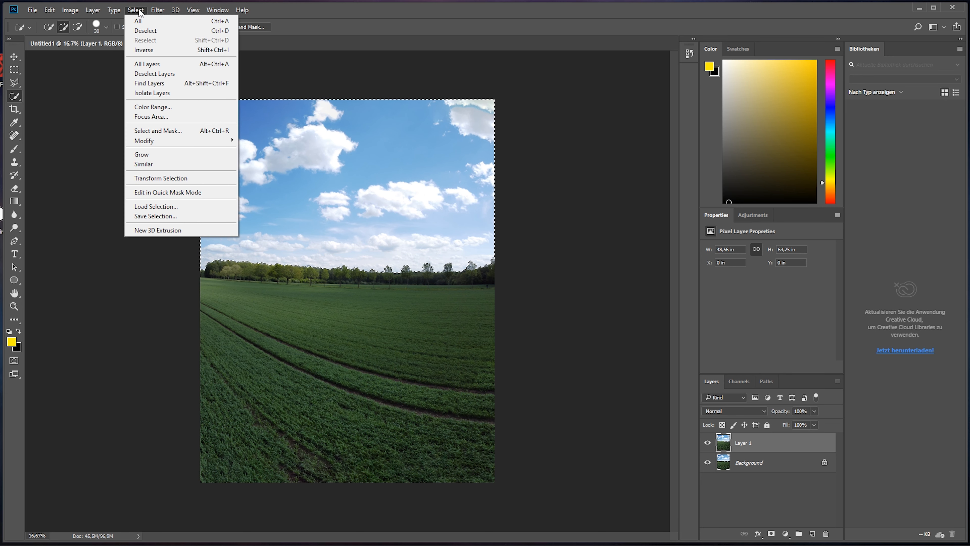
click(152, 50)
click(136, 10)
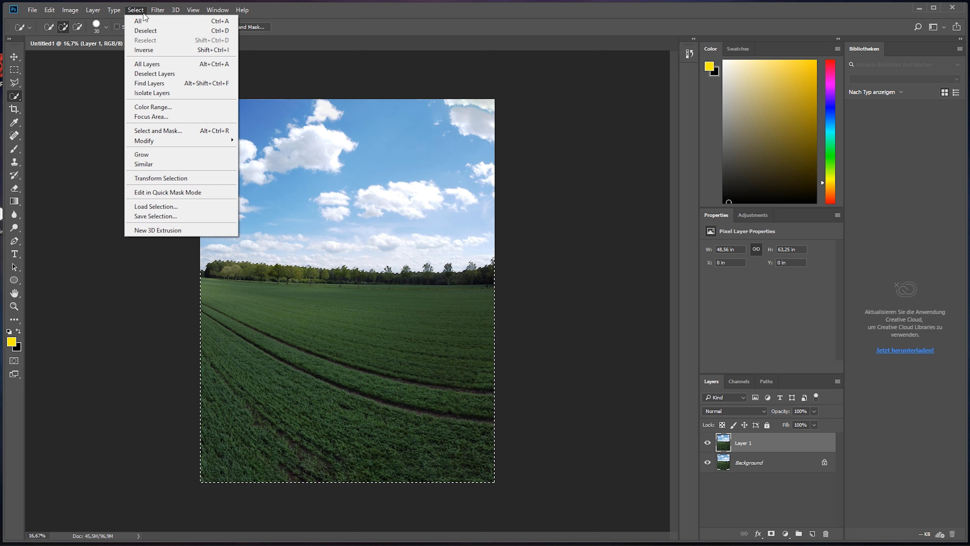
click(169, 216)
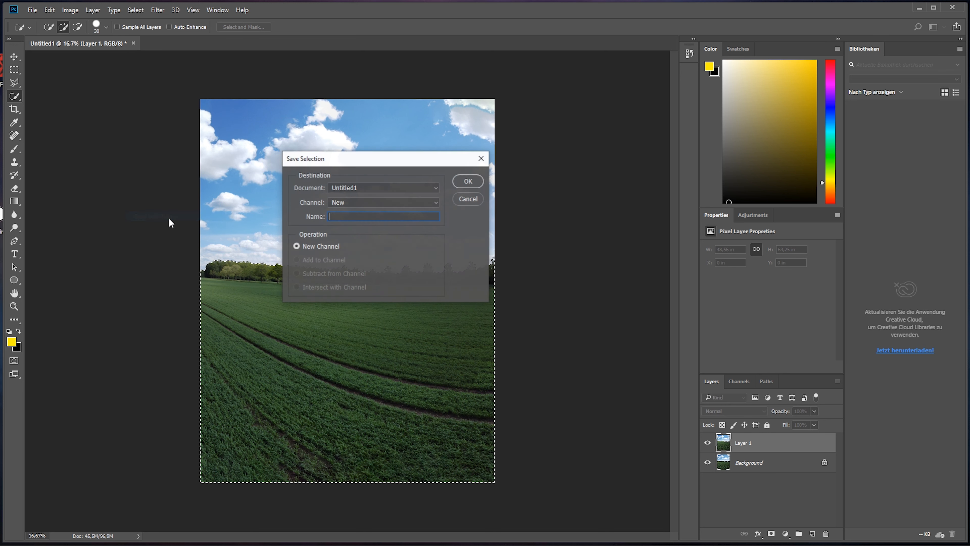
text(Ground)
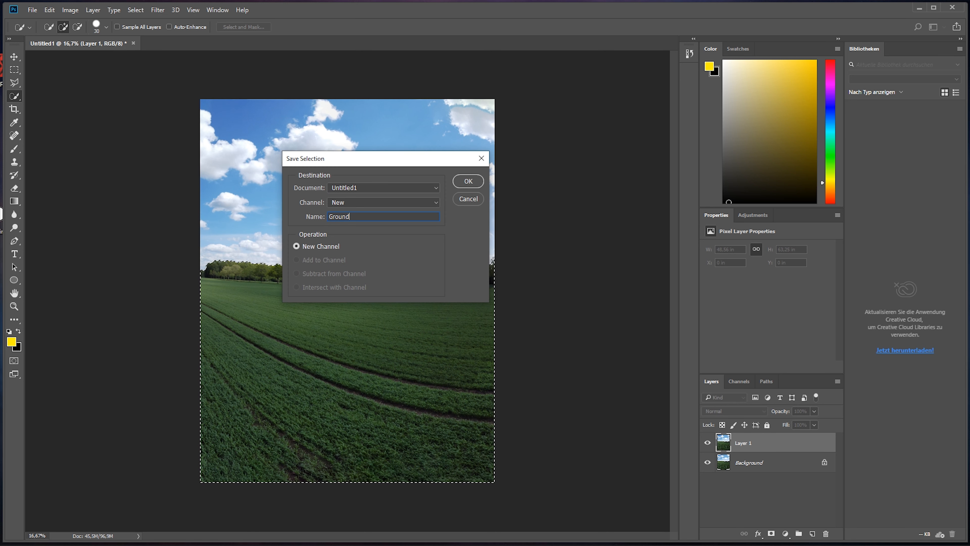
click(467, 181)
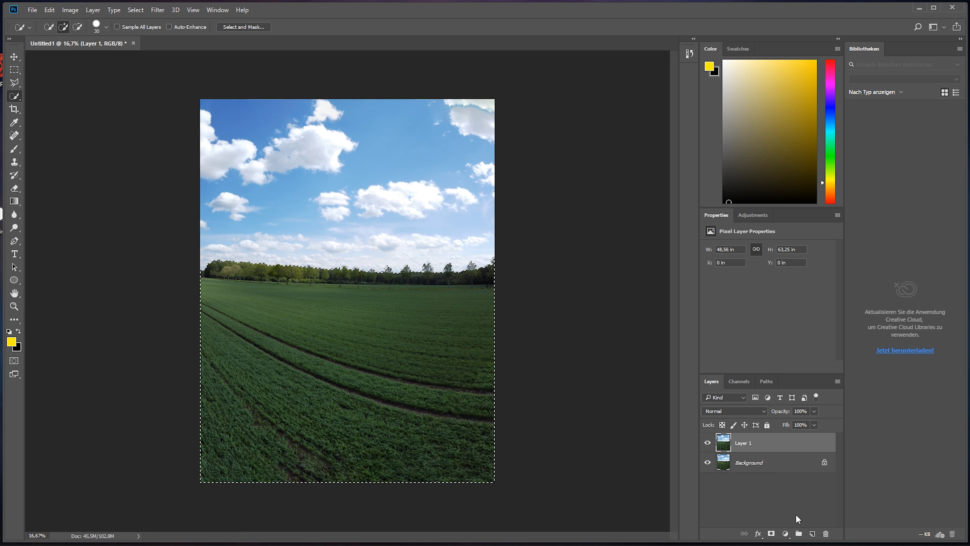
Step: Add a Levels adjustment layer masked to the ground with midtones 0.86 and white input 145, and clear any selection
click(785, 534)
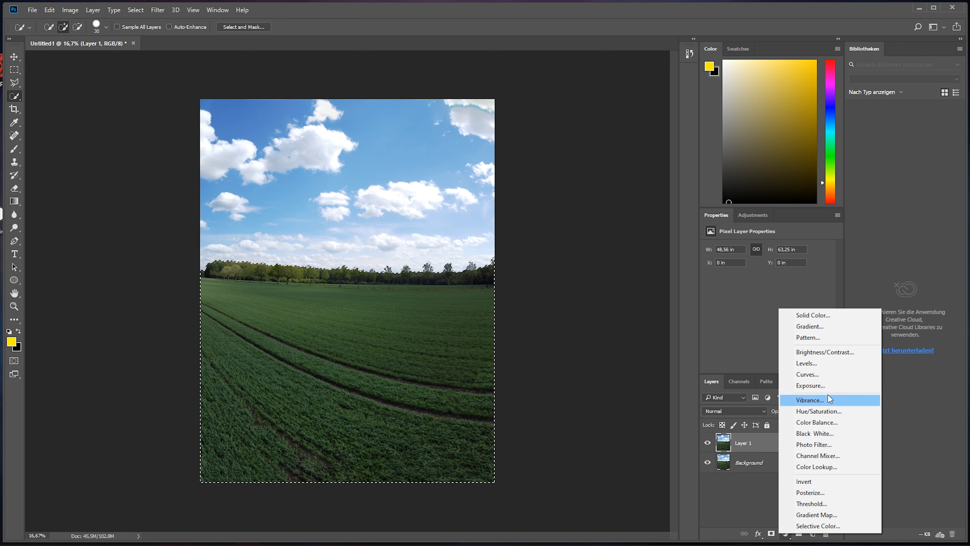
click(820, 363)
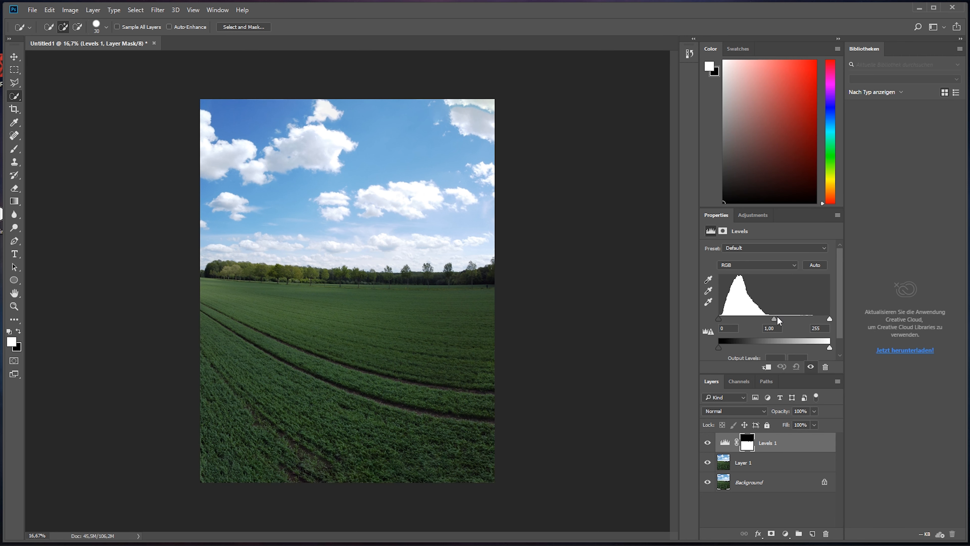
drag(774, 317, 779, 316)
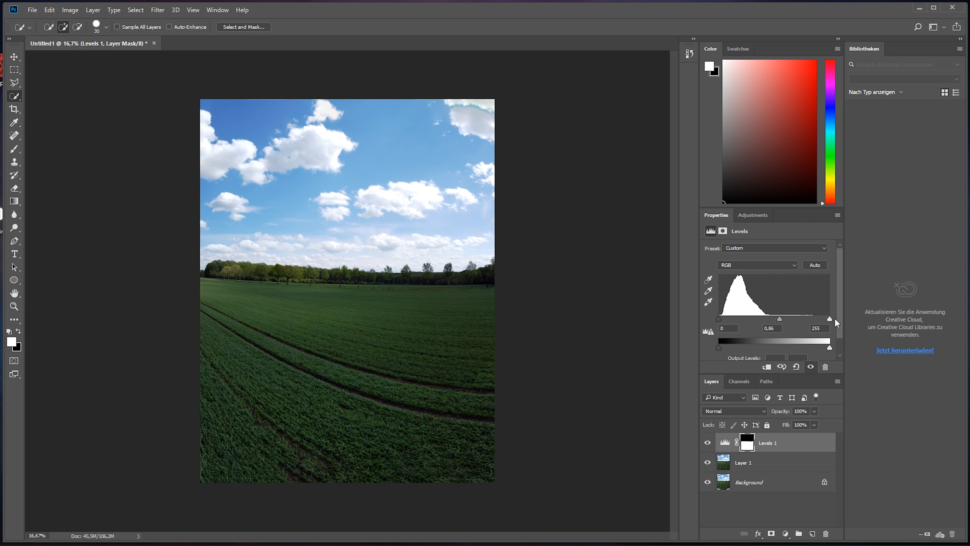
drag(830, 318, 782, 315)
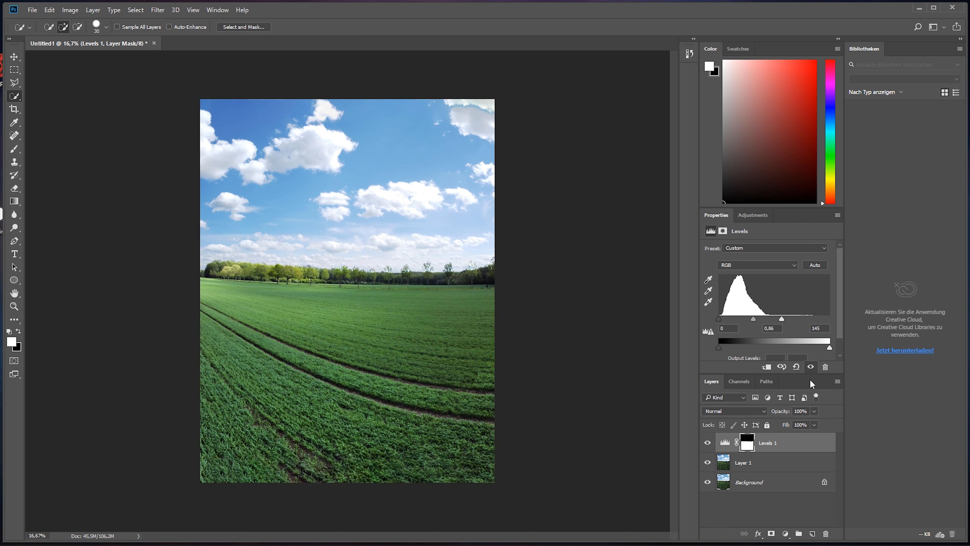
key(ctrl+d)
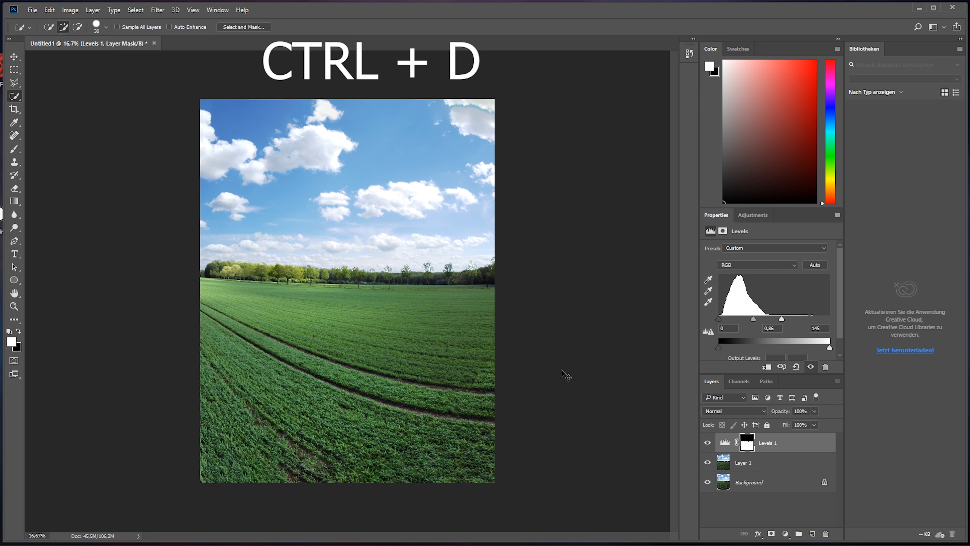
Step: Load the Sky channel as a selection and add a Levels adjustment layer masked to it with midtones 0.53
click(736, 381)
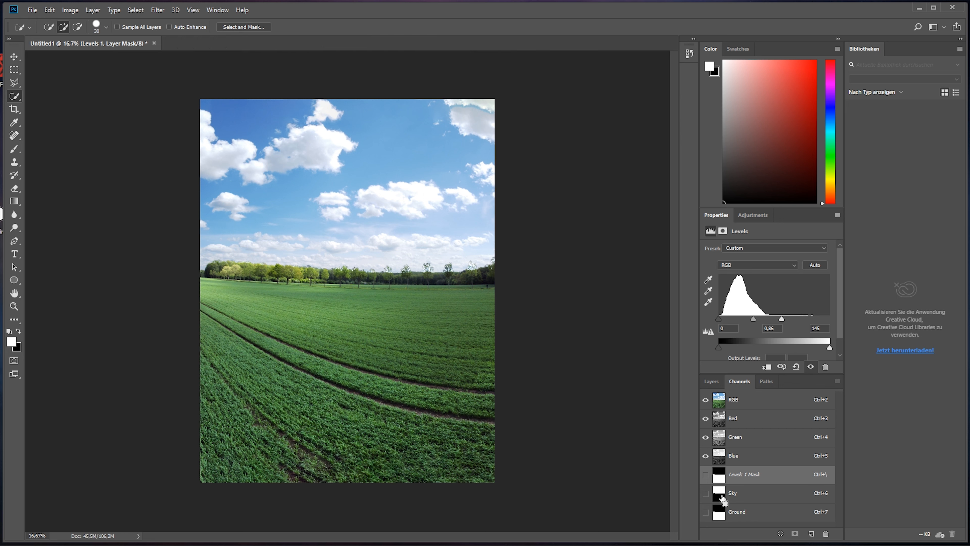
ctrl+click(722, 499)
click(711, 380)
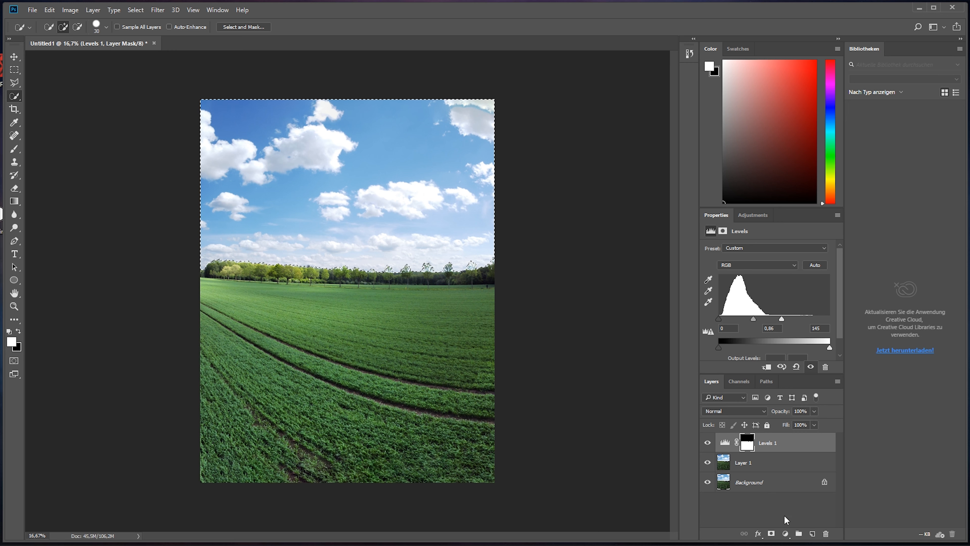
click(786, 534)
click(806, 363)
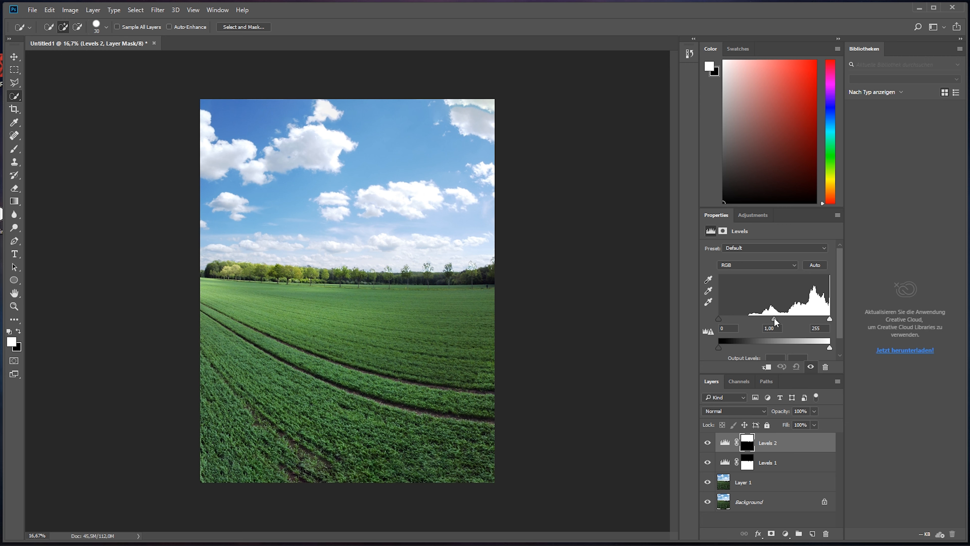
drag(774, 319, 786, 319)
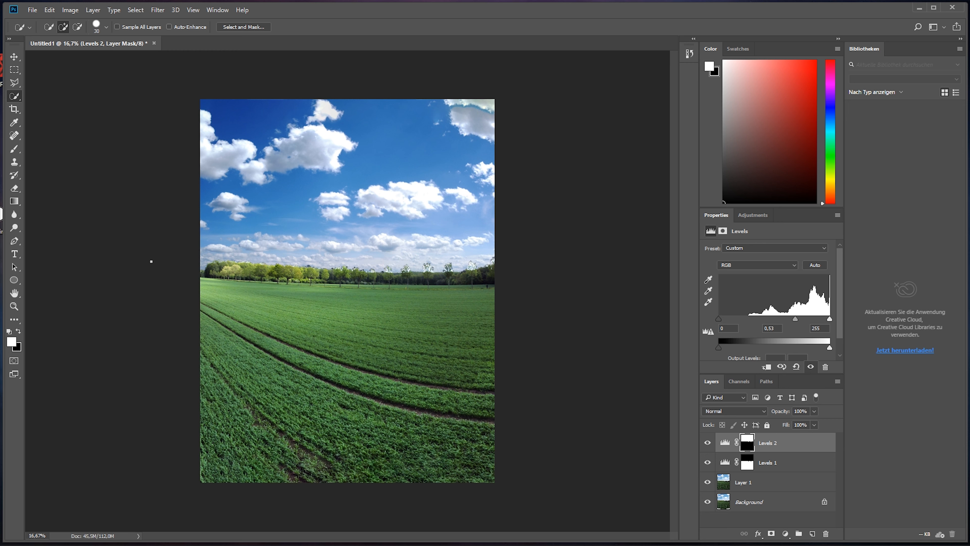
Step: Paint white along the horizon on the sky Levels mask with a soft round brush at 700 px and 20% opacity
click(14, 152)
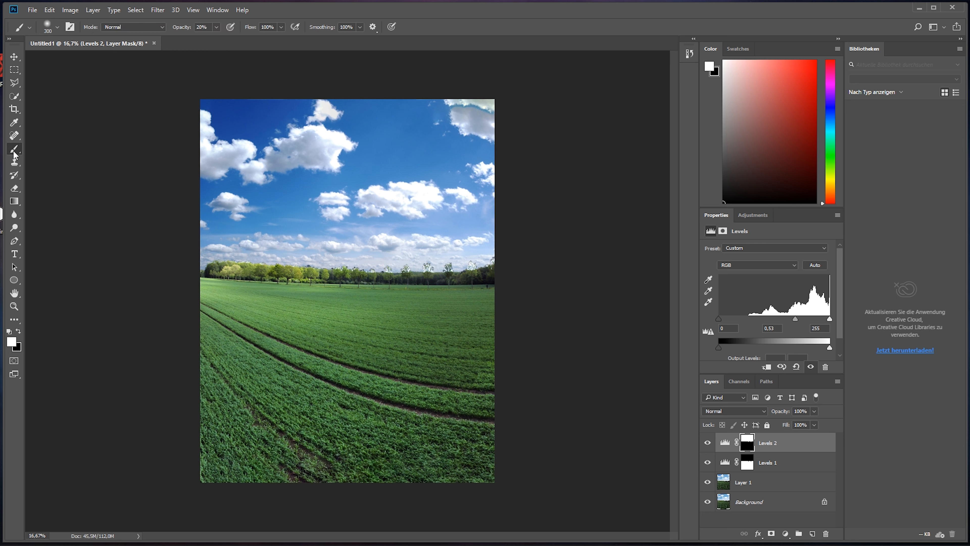
click(53, 28)
click(42, 107)
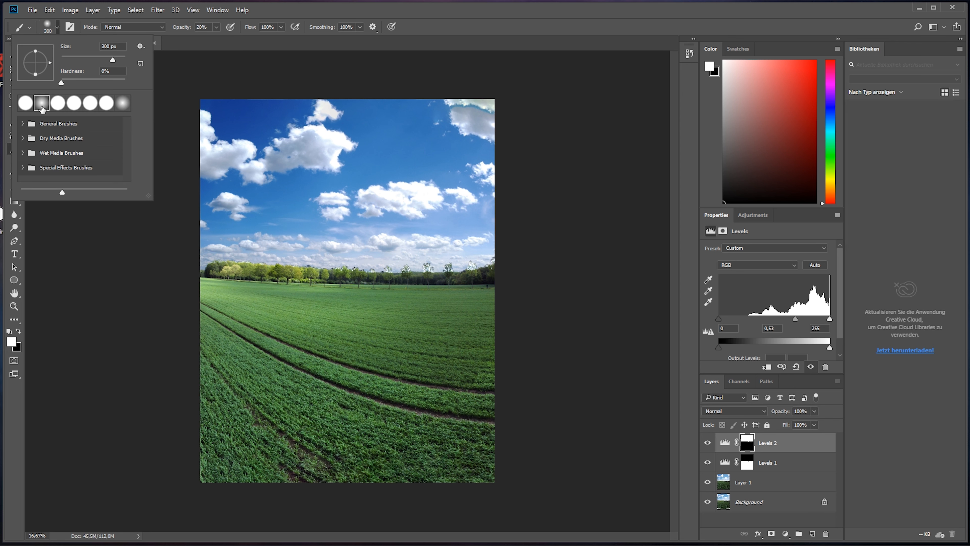
click(185, 160)
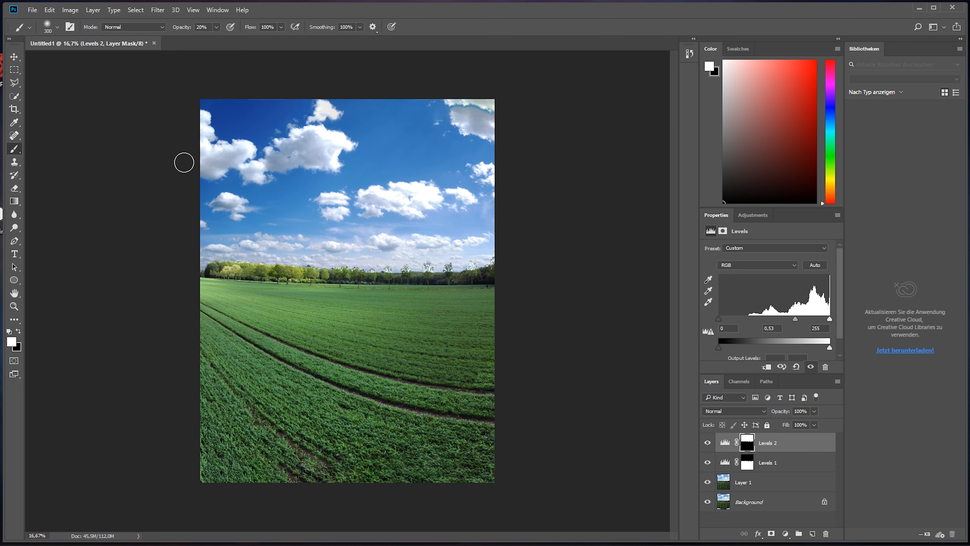
key(bracketright)
key(bracketright)
key(bracketright)
key(bracketright)
mouse_move(444, 261)
mouse_down()
mouse_move(260, 265)
mouse_move(173, 252)
mouse_up()
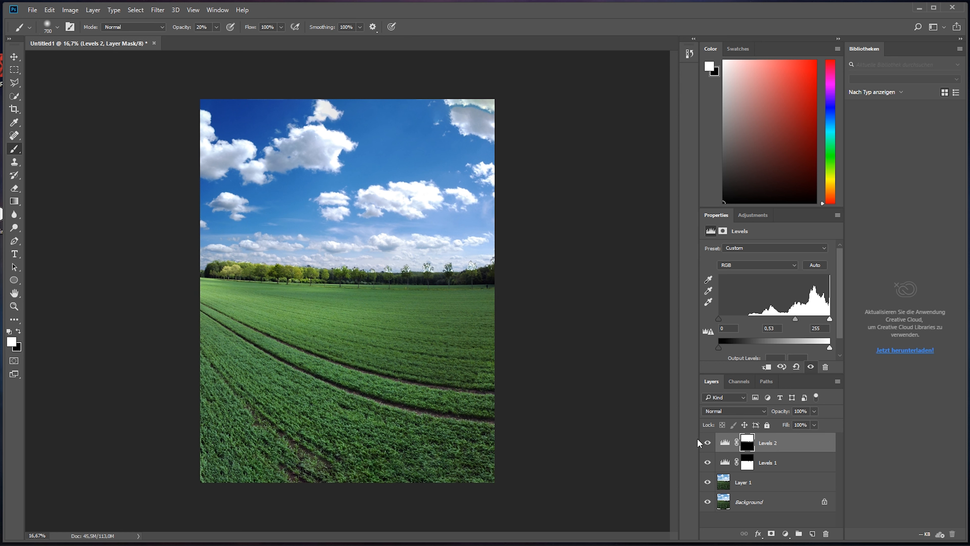
Step: Paint black along the horizon on the ground Levels mask to soften its transition into the sky
click(748, 466)
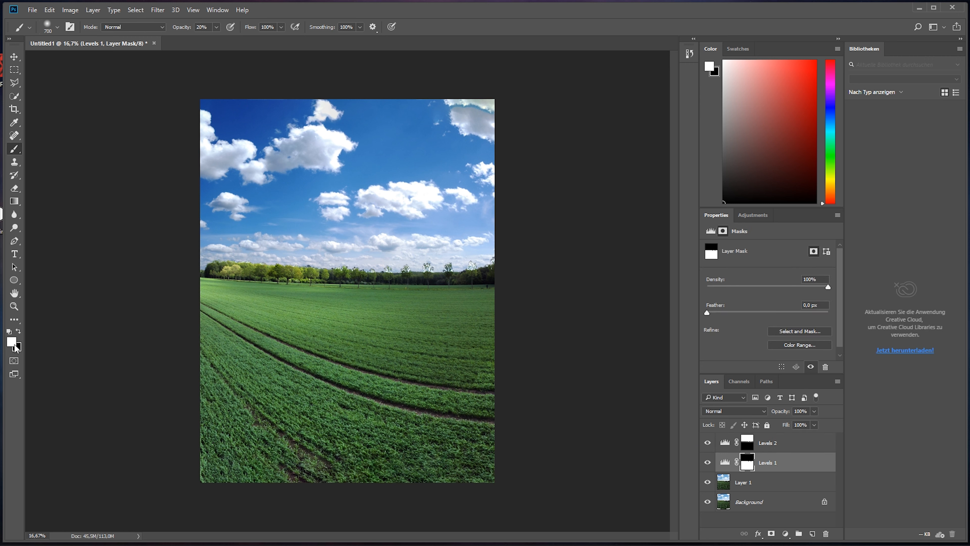
click(18, 330)
drag(474, 247, 198, 243)
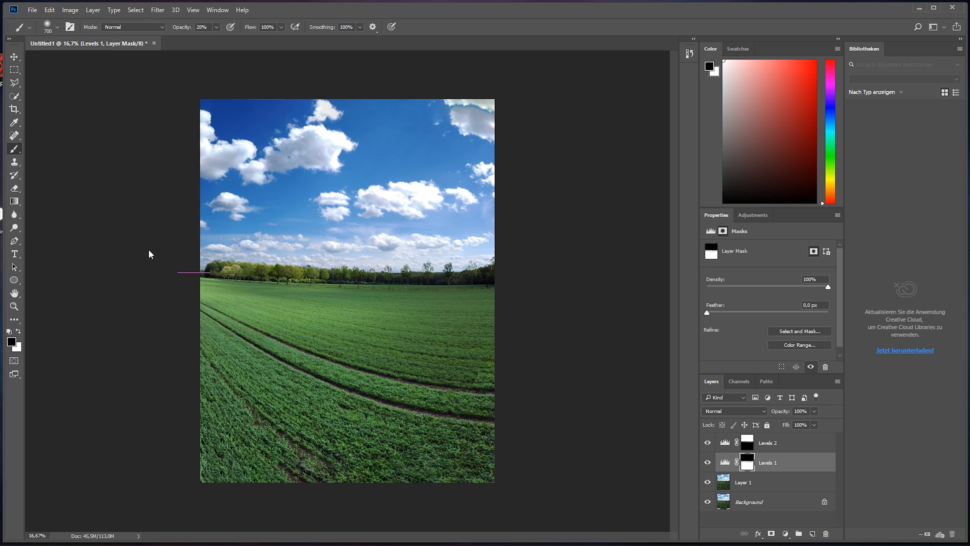
drag(479, 253, 62, 250)
Step: Add an unmasked Levels adjustment layer above the sky Levels with midtones 0.73 and white input 183
click(793, 447)
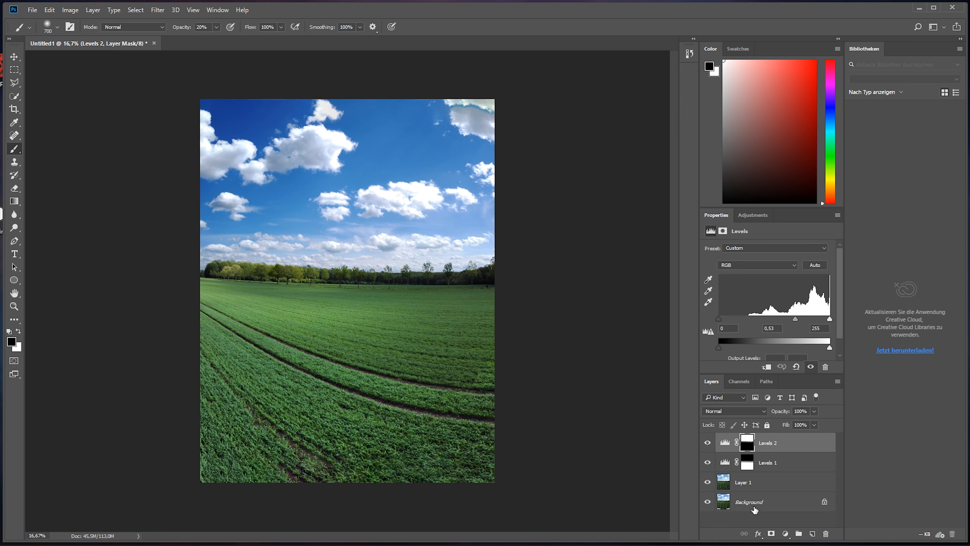
click(786, 534)
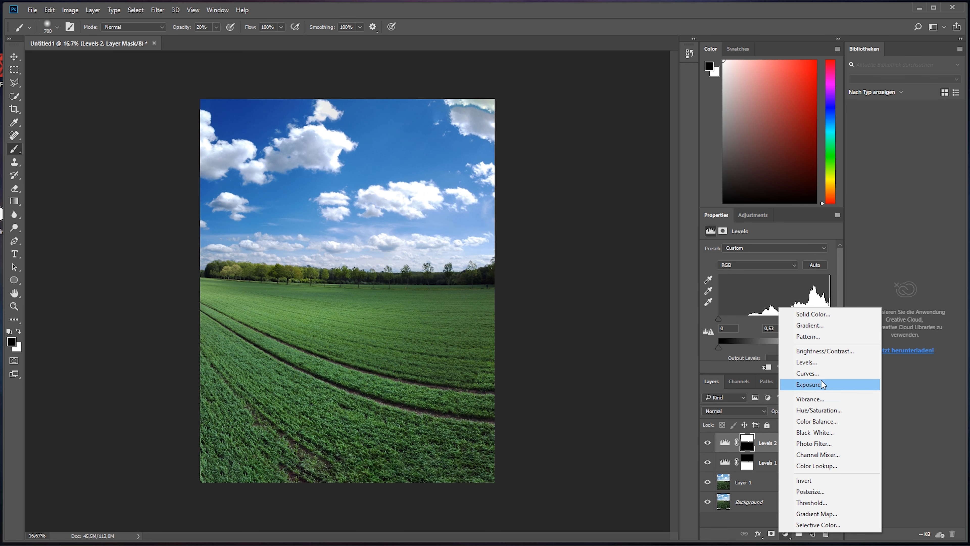
click(822, 362)
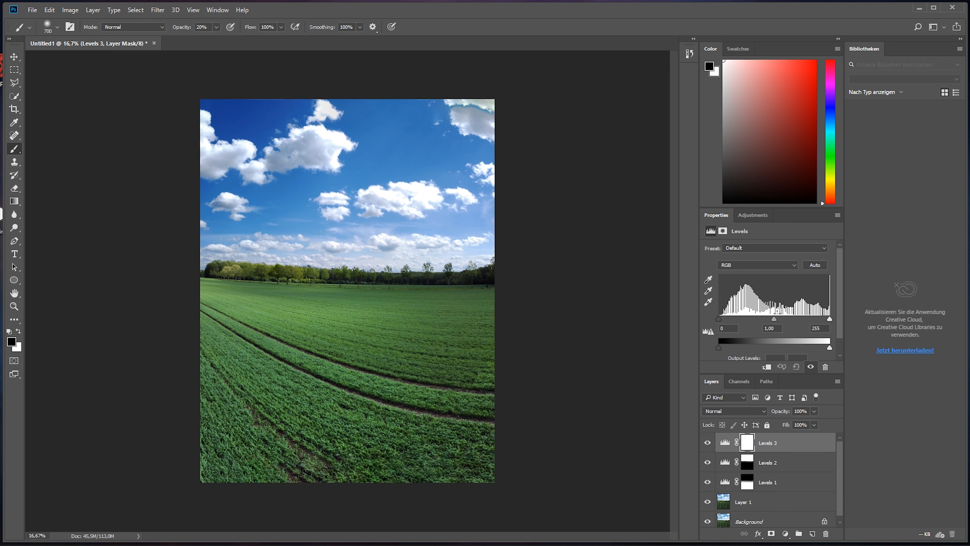
mouse_move(772, 319)
mouse_down()
mouse_move(823, 319)
mouse_move(798, 313)
mouse_up()
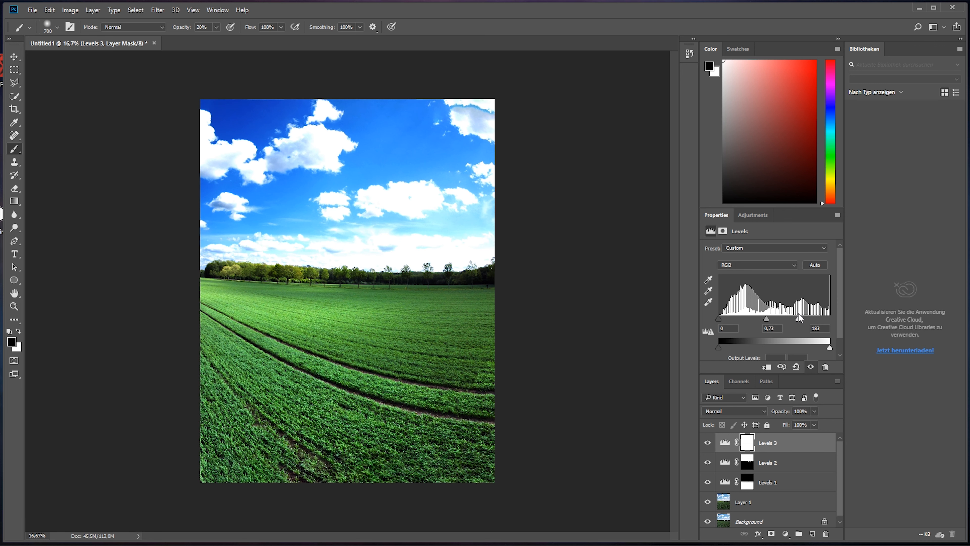
Step: Invert the new Levels mask to black and paint soft white strokes over parts of the field to brighten them
click(747, 444)
key(ctrl+i)
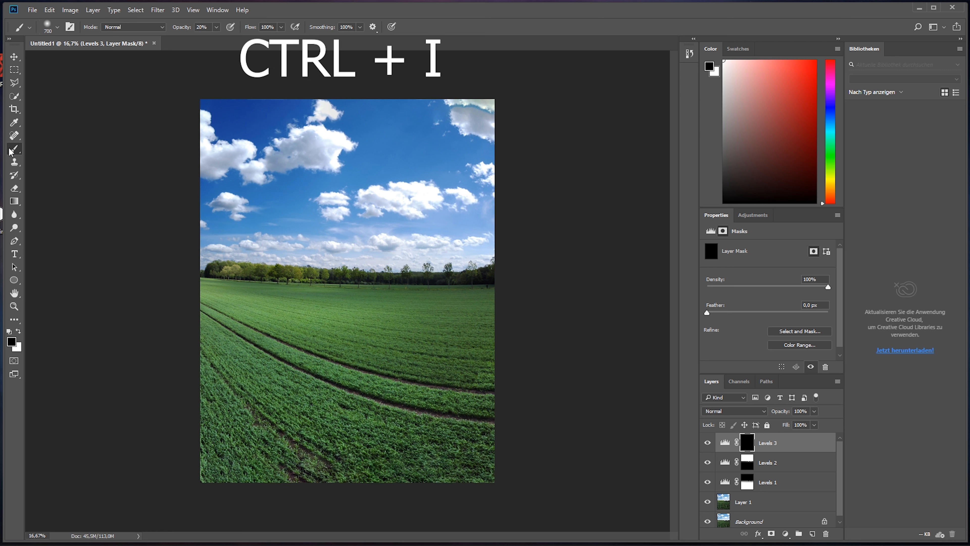
key(x)
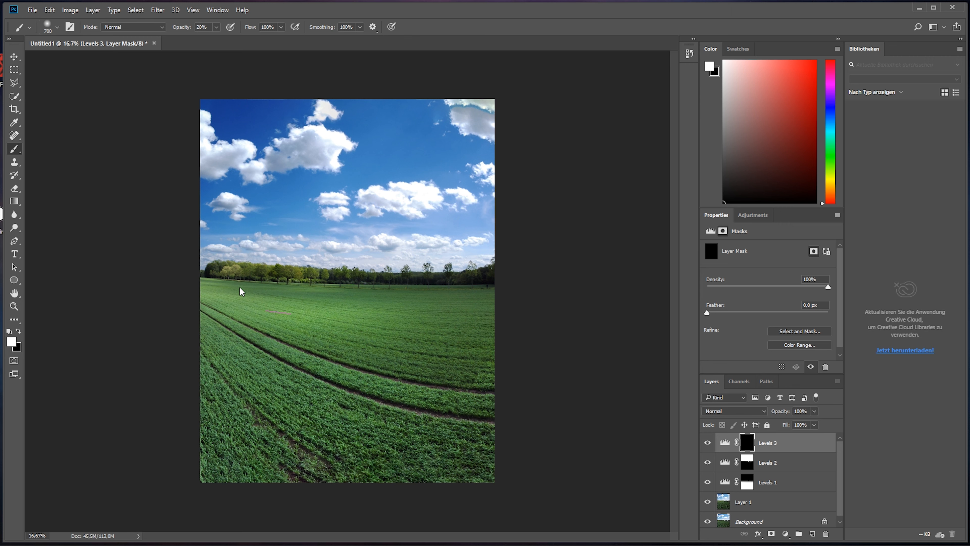
mouse_move(242, 291)
mouse_down()
mouse_move(461, 321)
mouse_move(318, 288)
mouse_move(431, 310)
mouse_up()
mouse_move(429, 373)
mouse_down()
mouse_move(233, 351)
mouse_move(268, 350)
mouse_move(407, 407)
mouse_up()
mouse_move(471, 441)
mouse_down()
mouse_move(209, 328)
mouse_move(481, 426)
mouse_up()
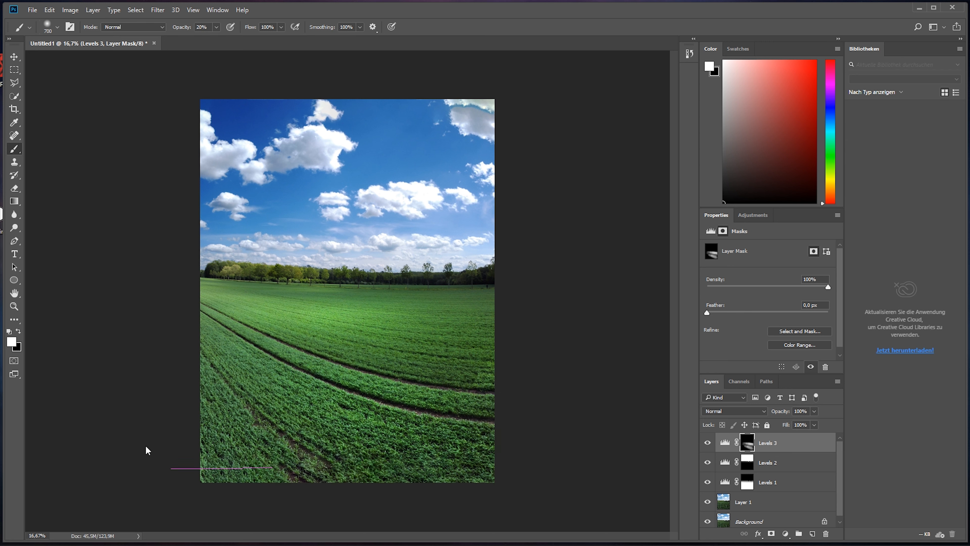
mouse_move(322, 289)
mouse_down()
mouse_move(254, 289)
mouse_move(486, 299)
mouse_move(233, 296)
mouse_move(493, 343)
mouse_move(527, 358)
mouse_up()
Step: Add another Levels adjustment layer on top with midtones 0.89 and white input 190
click(786, 534)
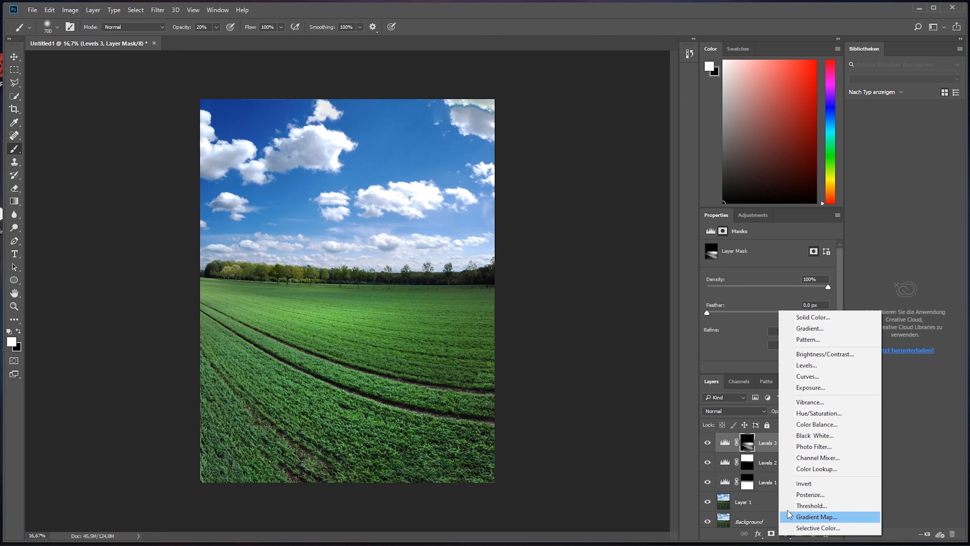
click(799, 369)
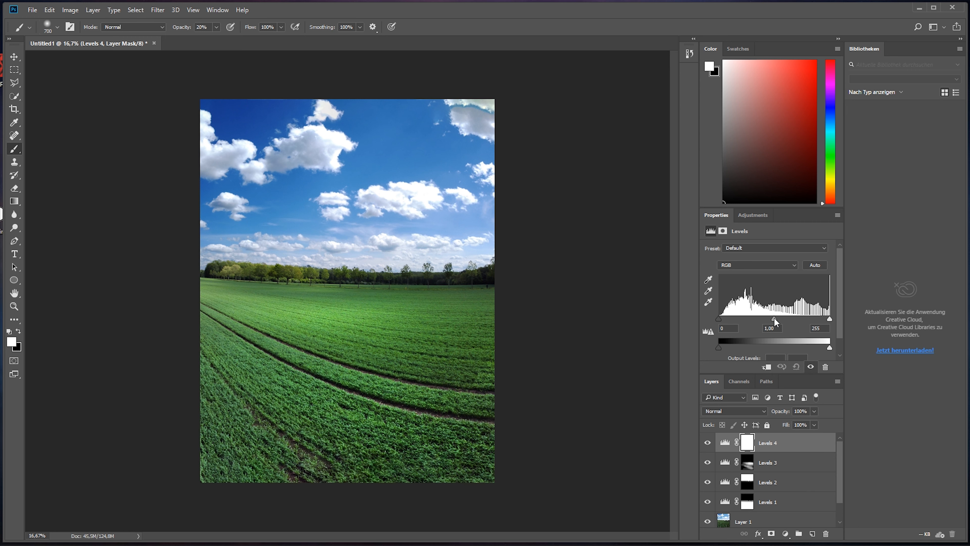
drag(774, 316, 799, 316)
Step: Invert the topmost Levels mask to black and paint white over the dark trees at the horizon's right end with a 300 px brush
key(ctrl+plus)
key(ctrl+plus)
key(ctrl+plus)
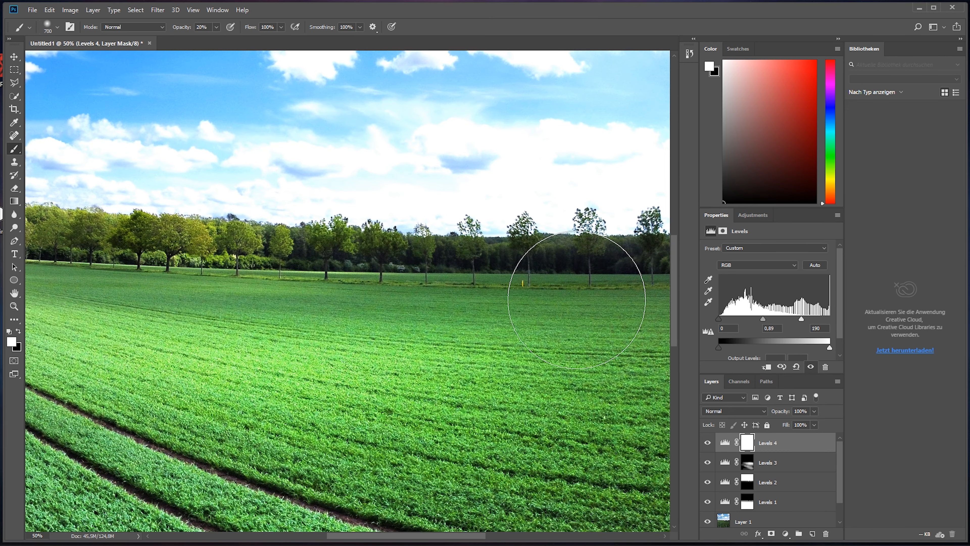
mouse_move(544, 292)
mouse_down()
mouse_move(303, 314)
mouse_move(379, 325)
mouse_up()
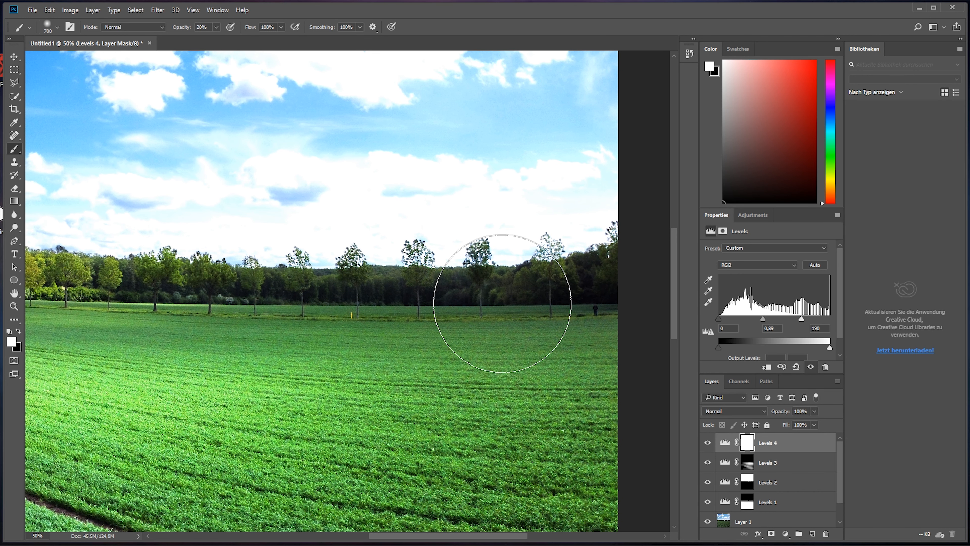
click(747, 447)
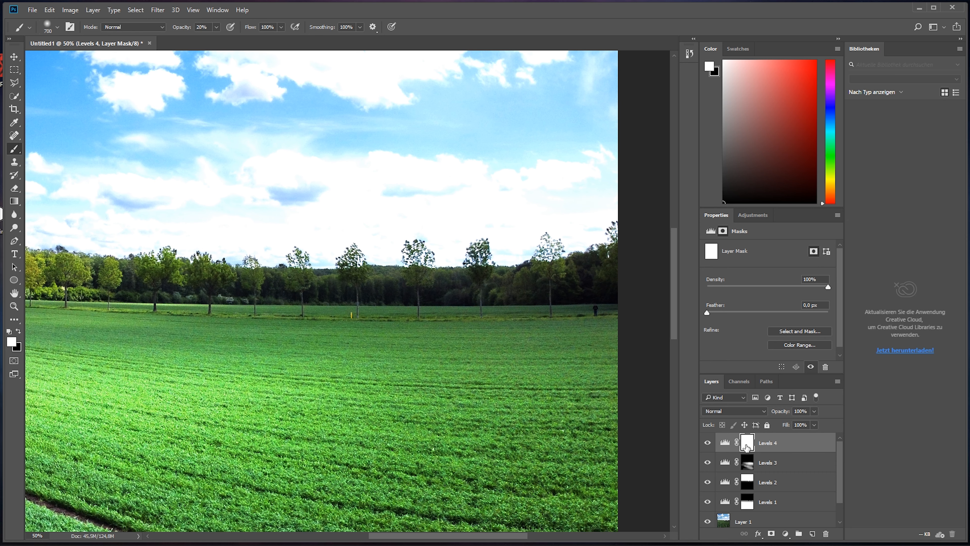
key(ctrl+i)
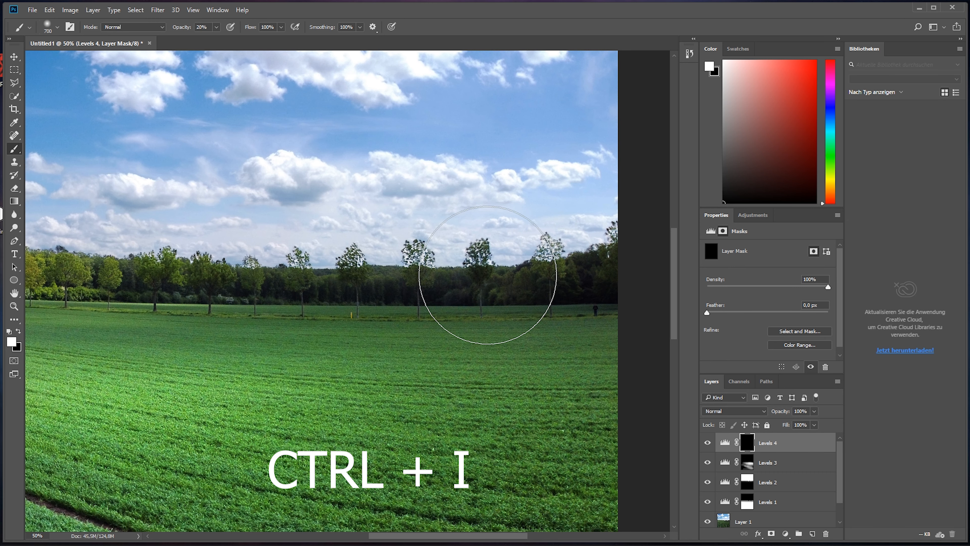
key(bracketleft)
key(bracketleft)
key(bracketleft)
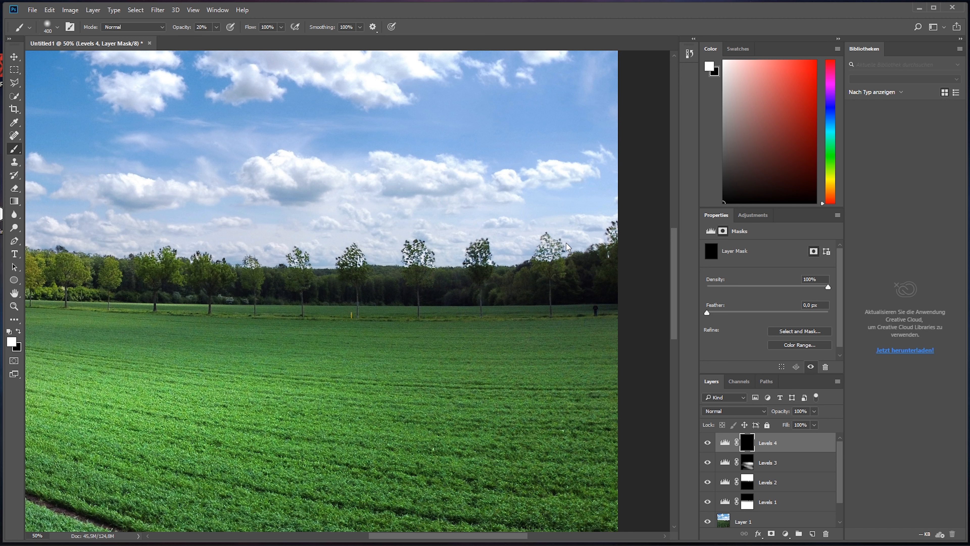
key(bracketleft)
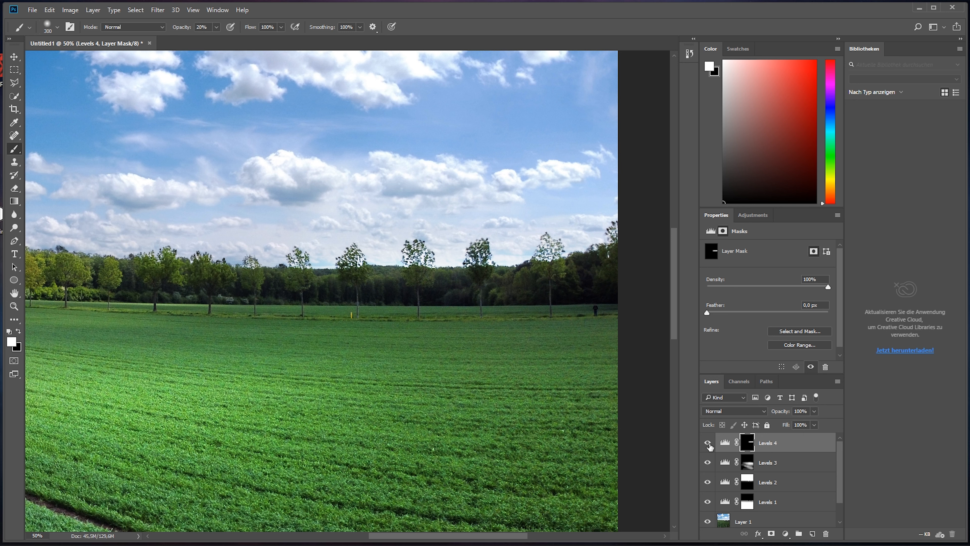
Step: Compare the tree line with and without the topmost Levels adjustment
click(707, 443)
click(707, 443)
click(707, 443)
click(708, 444)
Step: Merge the four Levels adjustment layers and Layer 1 into a single layer above the Background
key(ctrl+minus)
key(ctrl+minus)
key(ctrl+minus)
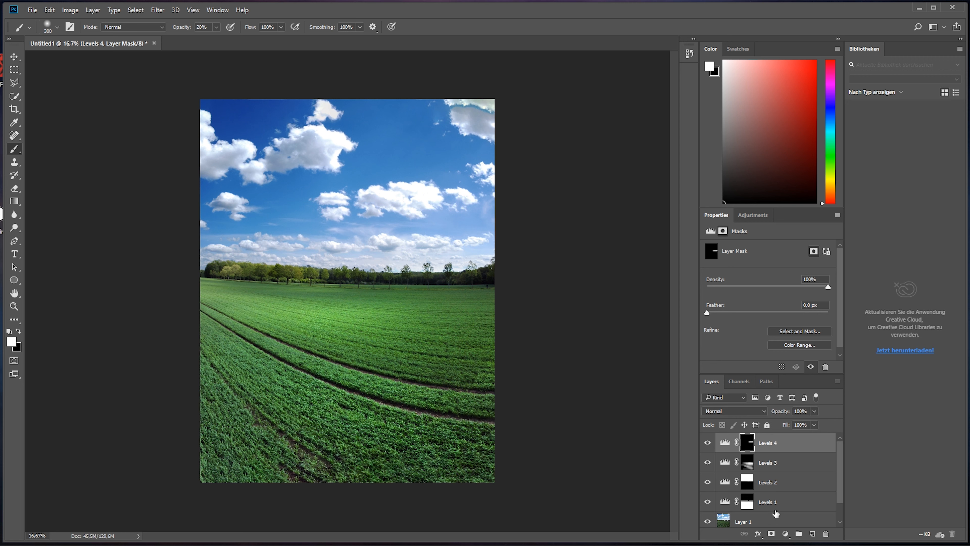
click(782, 507)
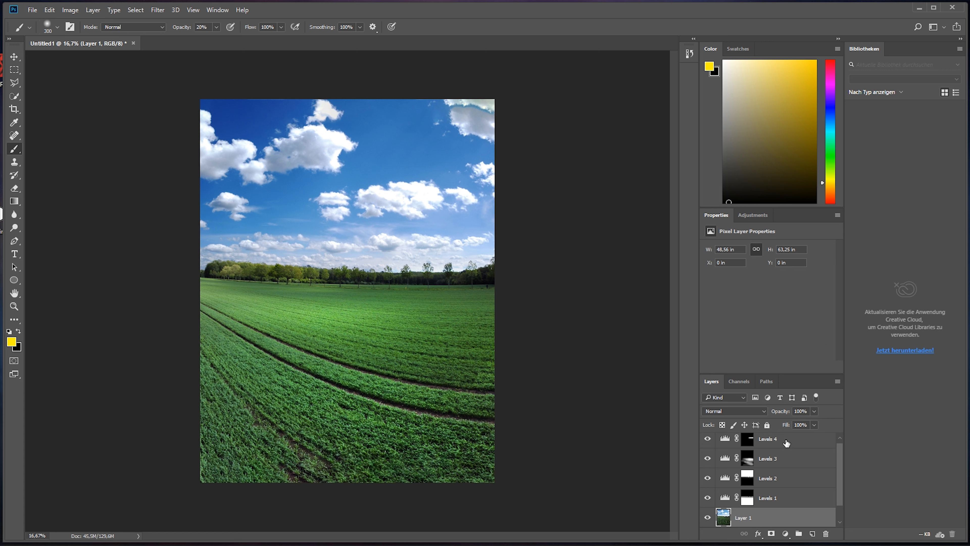
shift+click(786, 443)
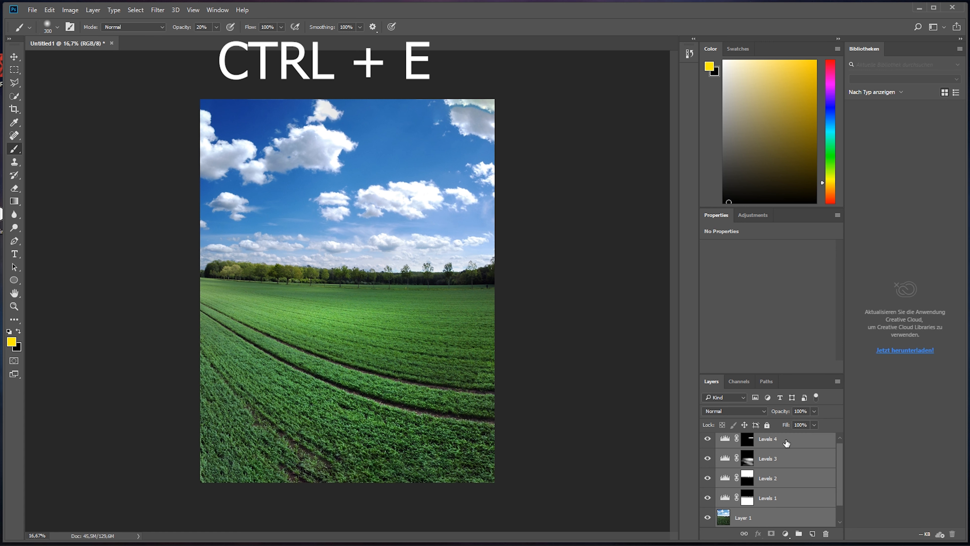
key(ctrl+e)
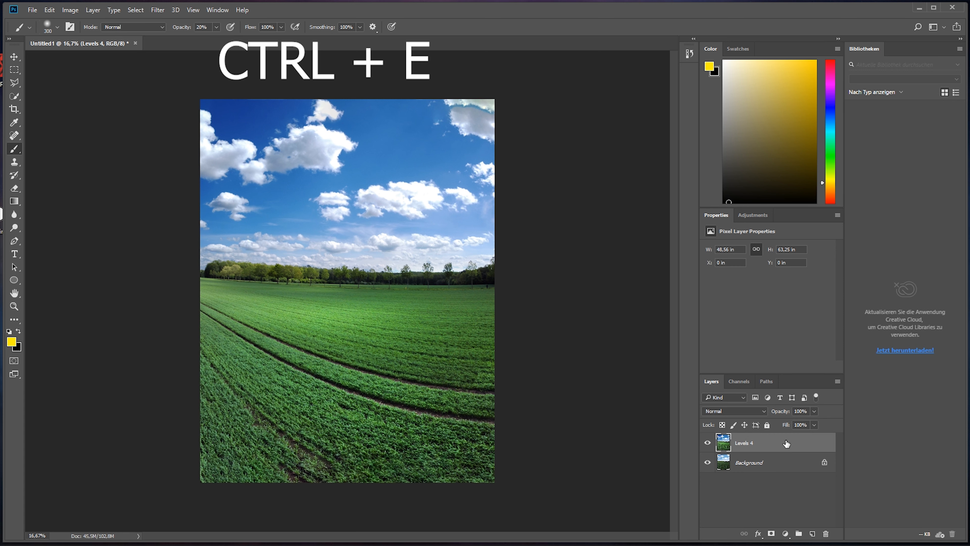
Step: Remove the small dark figure at the far right of the field with the Content-Aware Spot Healing Brush at 70 px
key(ctrl+plus)
key(ctrl+plus)
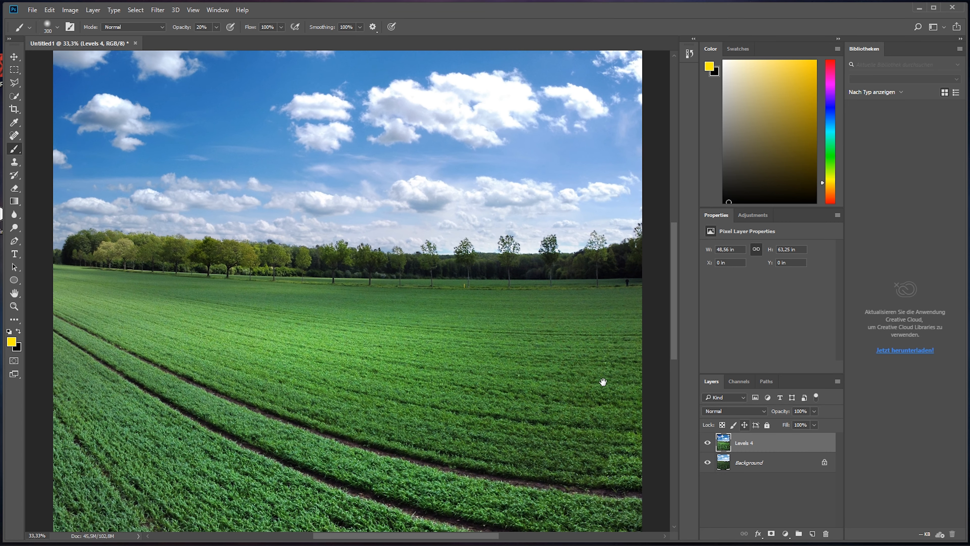
drag(476, 306, 383, 327)
drag(14, 135, 43, 138)
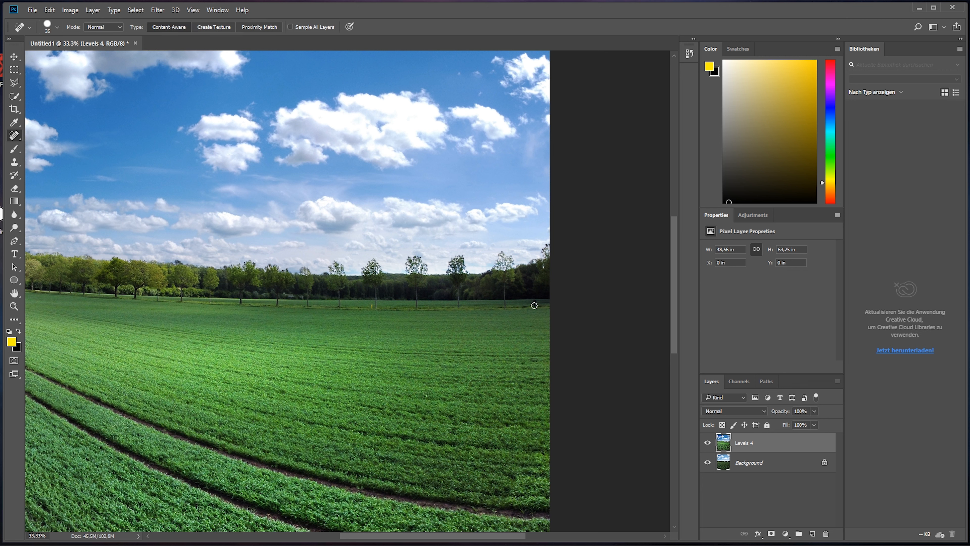
key(bracketright)
key(ctrl+plus)
key(ctrl+plus)
key(ctrl+plus)
drag(537, 294, 91, 302)
drag(483, 301, 493, 310)
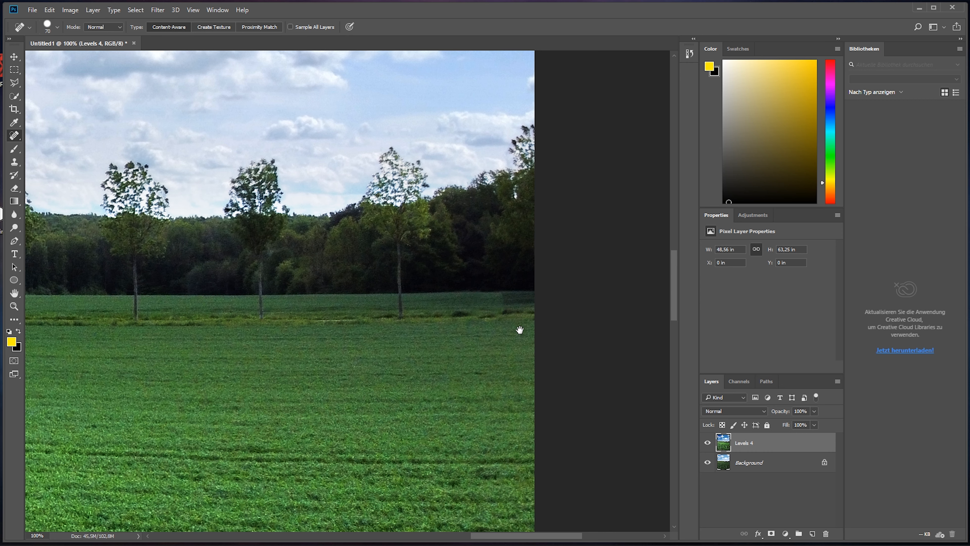
Step: Remove the yellow post beside the tree row with the Spot Healing Brush at 35 px
drag(401, 333, 502, 346)
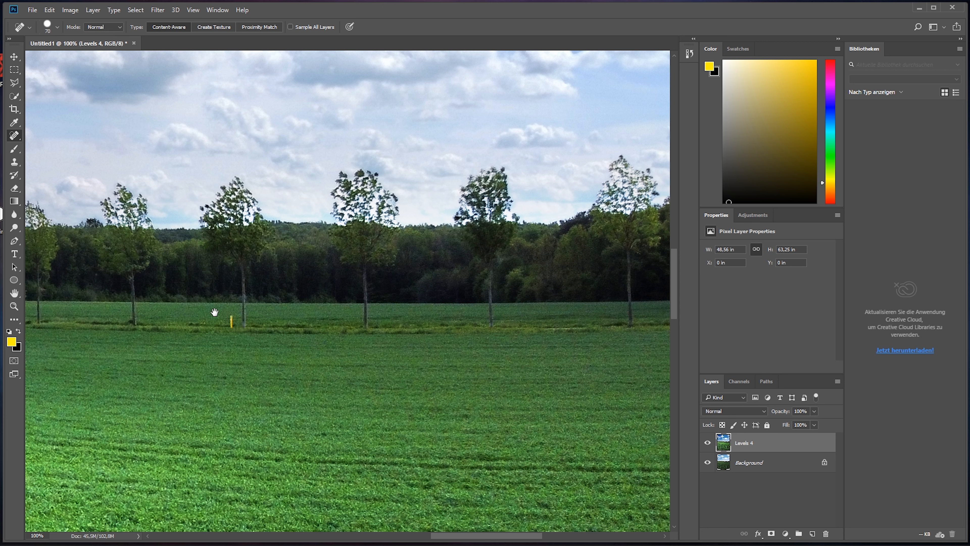
key(bracketleft)
key(bracketleft)
key(bracketleft)
key(bracketleft)
key(bracketleft)
key(bracketleft)
key(bracketleft)
key(bracketright)
click(231, 322)
drag(449, 352, 149, 363)
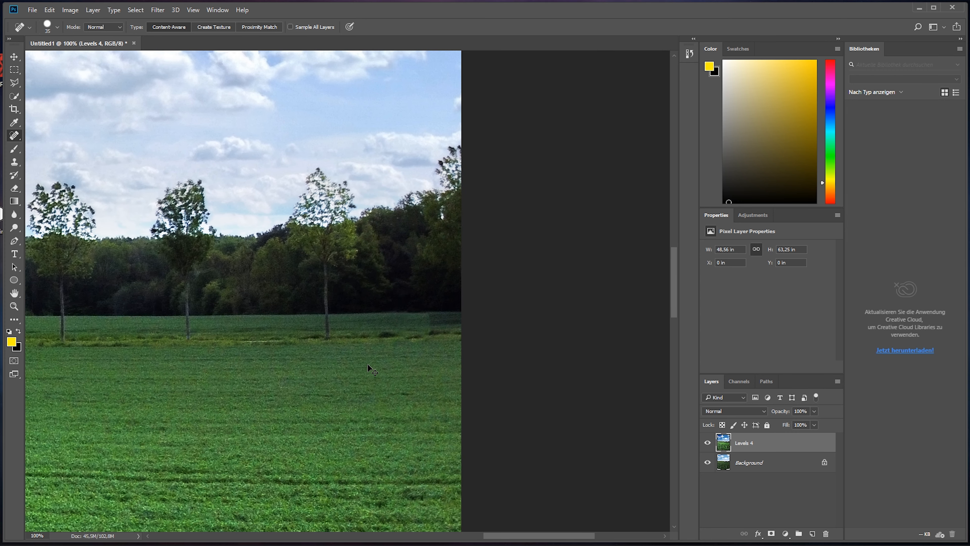
scroll(368, 364, down, 4)
scroll(368, 364, down, 2)
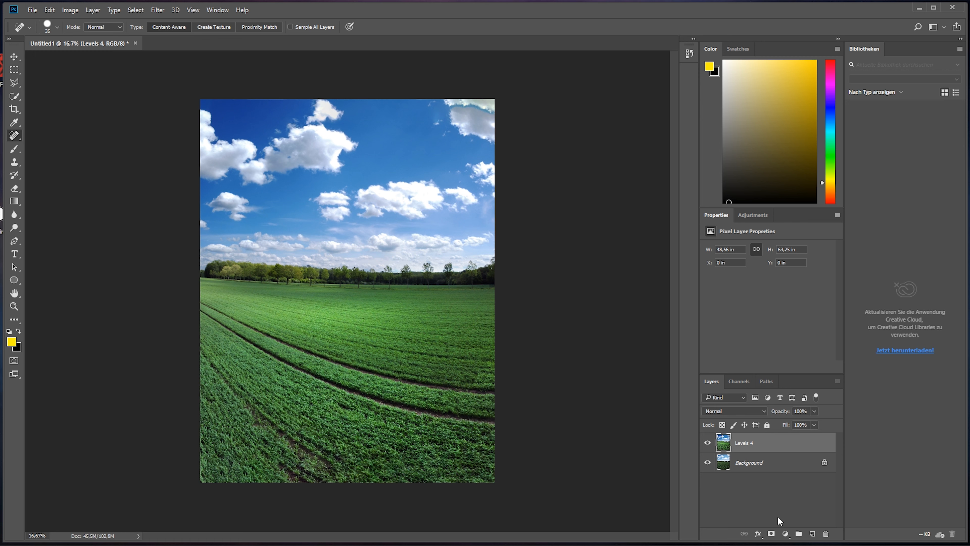
Step: Outline a fan of wedge-shaped sun rays spreading from the image's upper-right corner across sky and field with the Polygonal Lasso
click(17, 84)
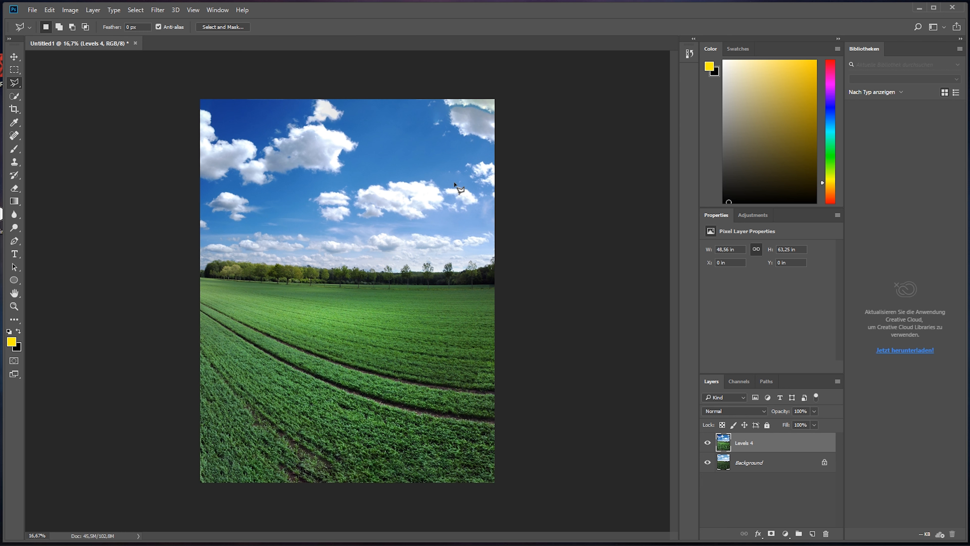
click(495, 94)
click(120, 187)
click(140, 249)
click(502, 104)
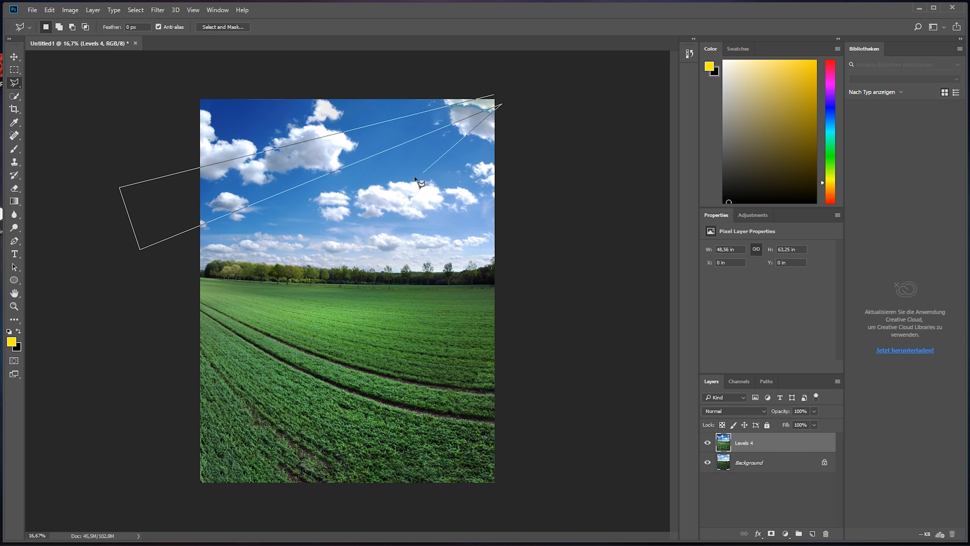
click(149, 285)
click(162, 367)
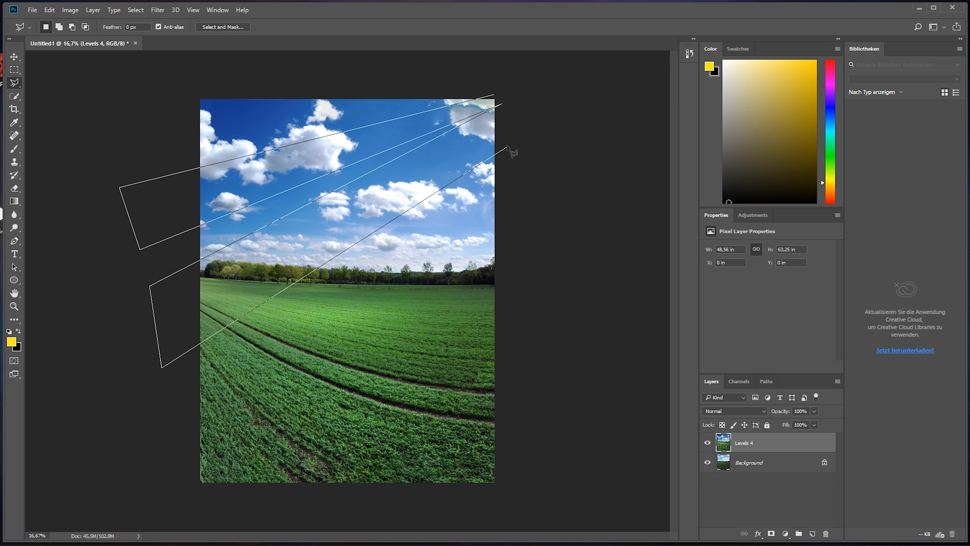
click(504, 112)
click(162, 414)
click(205, 504)
click(508, 122)
click(252, 498)
click(431, 509)
click(513, 127)
click(480, 508)
click(594, 510)
click(522, 77)
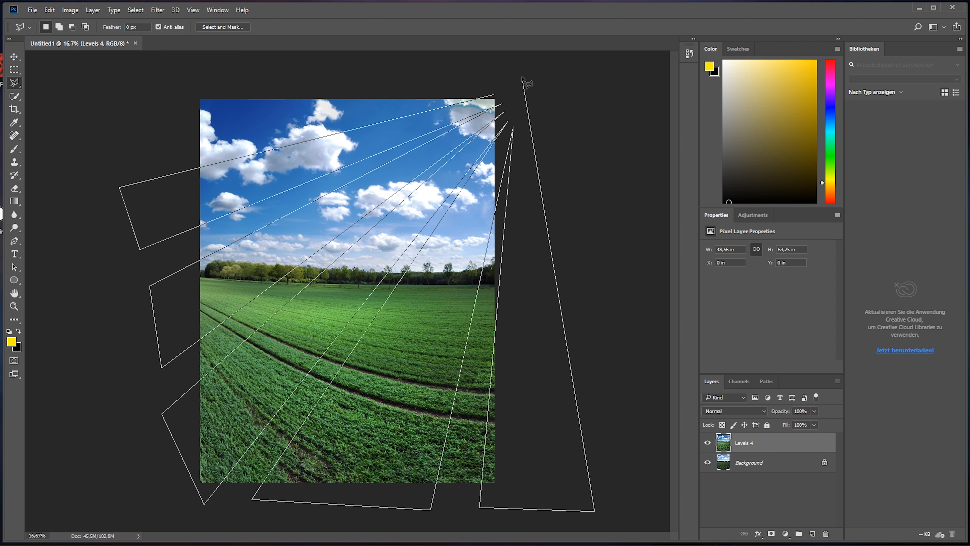
click(494, 98)
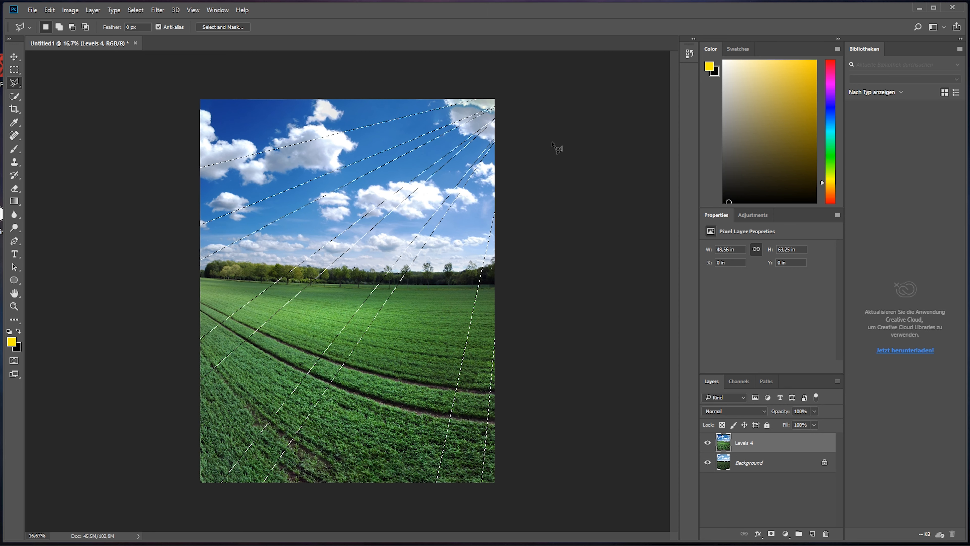
Step: Save the ray selection as a new channel named Rays
click(140, 10)
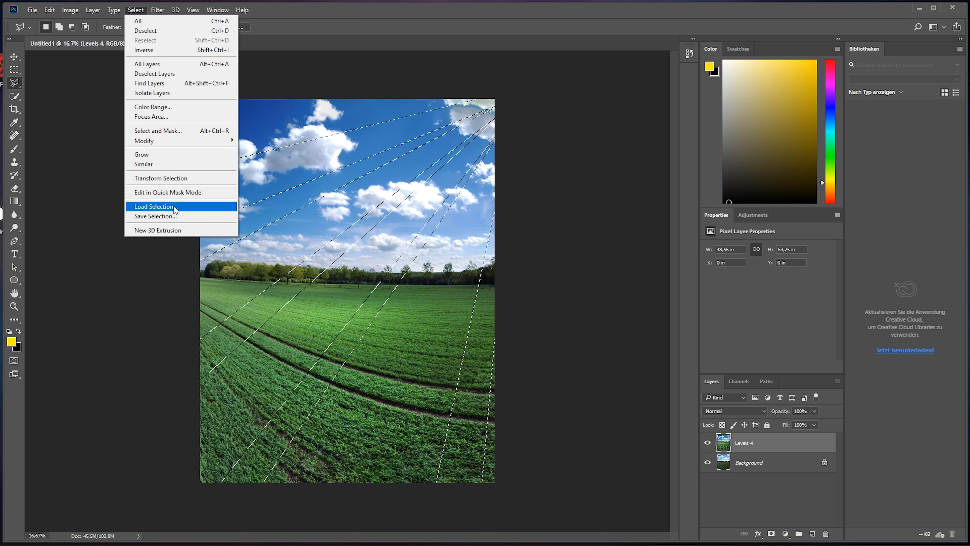
click(174, 215)
text(R)
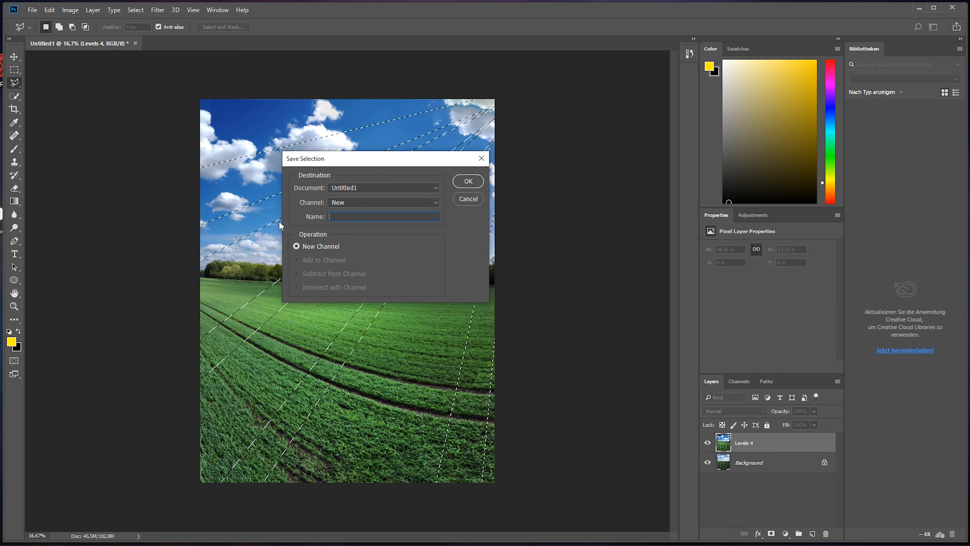
text(ays)
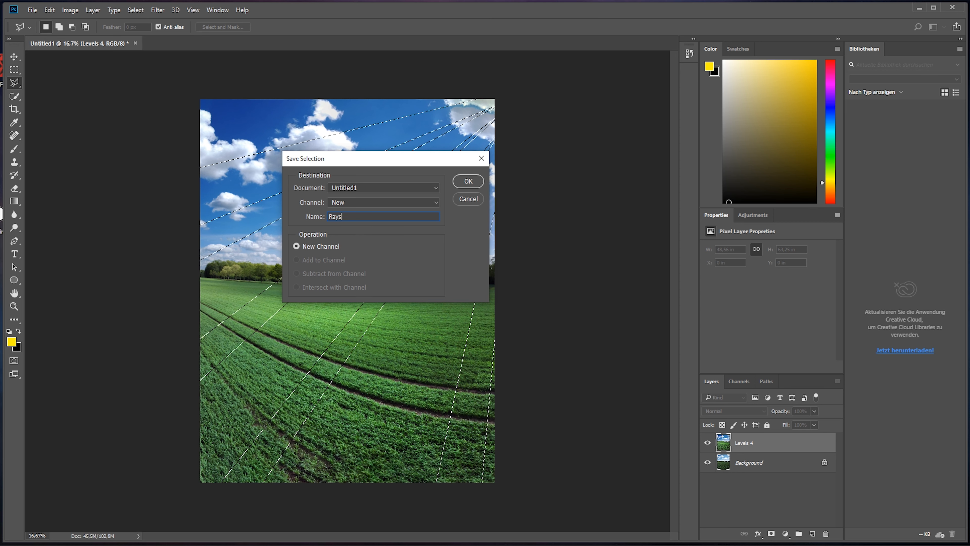
click(468, 181)
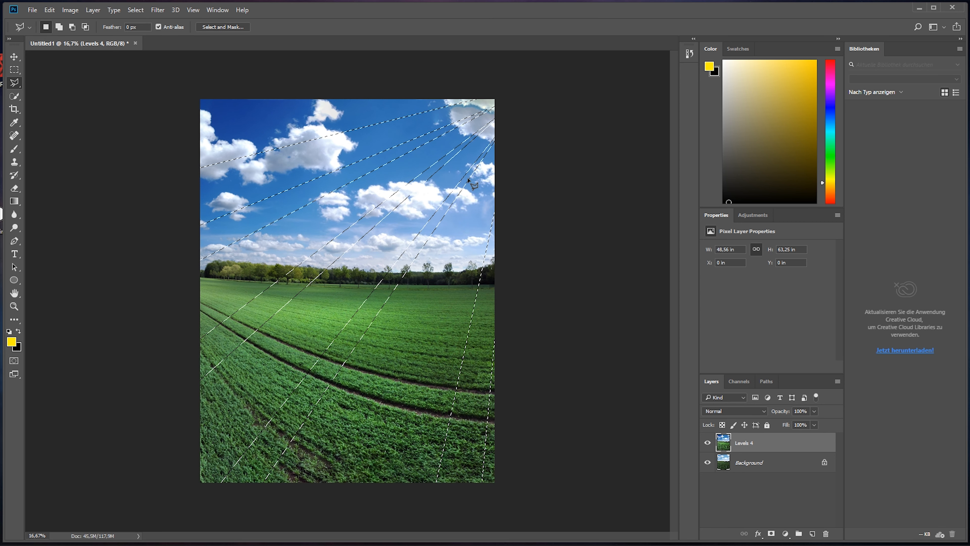
Step: Add a Curves adjustment masked to the ray selection and raise its RGB midtones to brighten the rays
click(785, 533)
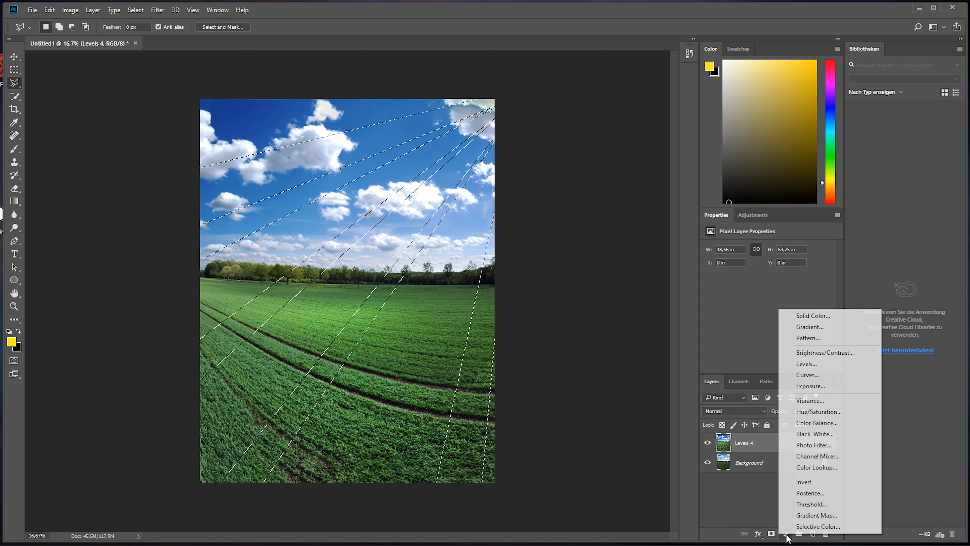
click(824, 371)
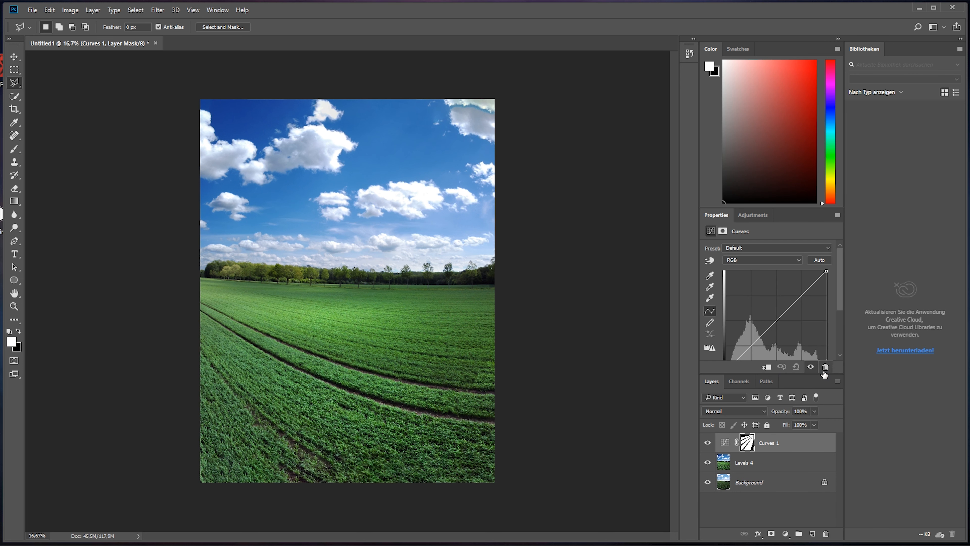
drag(778, 319, 776, 304)
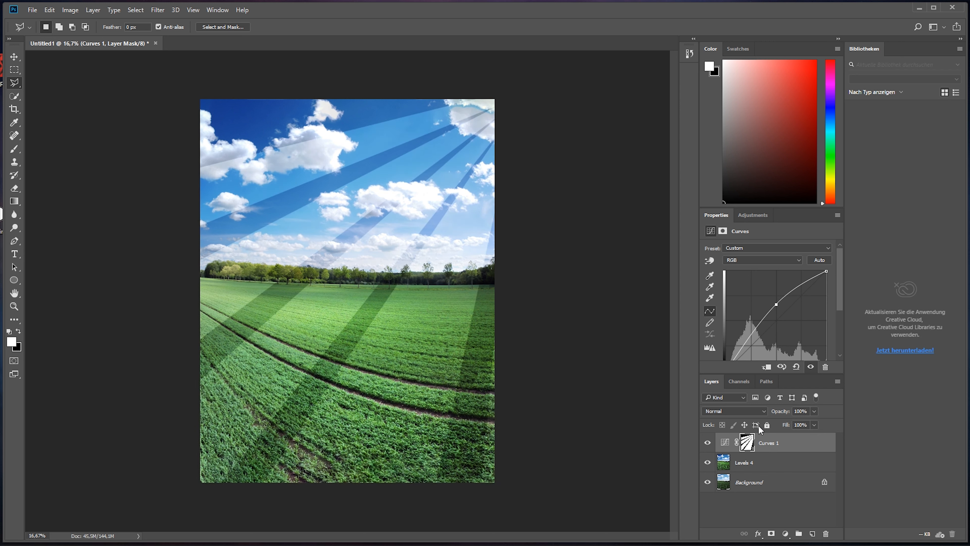
Step: Soften the ray mask of the Curves 1 layer with a Gaussian Blur of 150.3 pixels radius
click(747, 444)
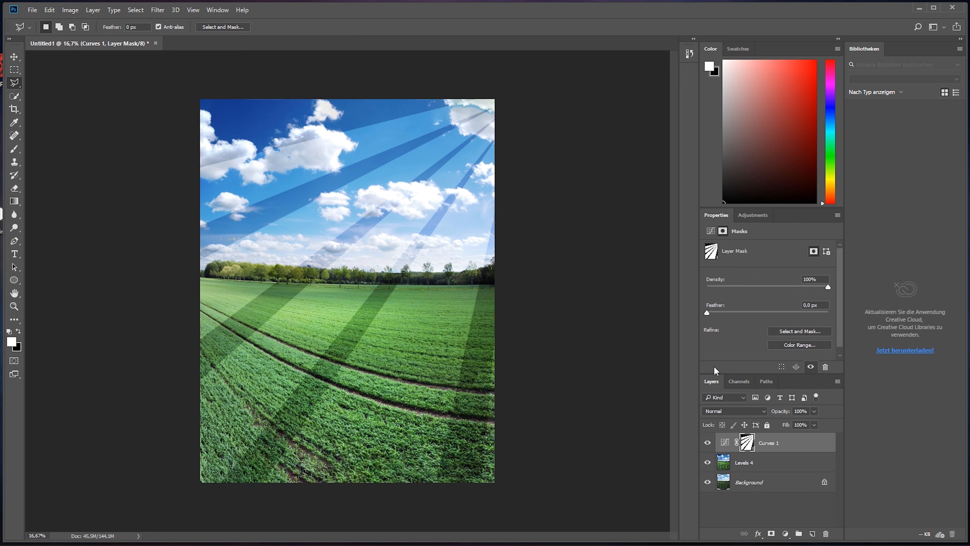
click(157, 10)
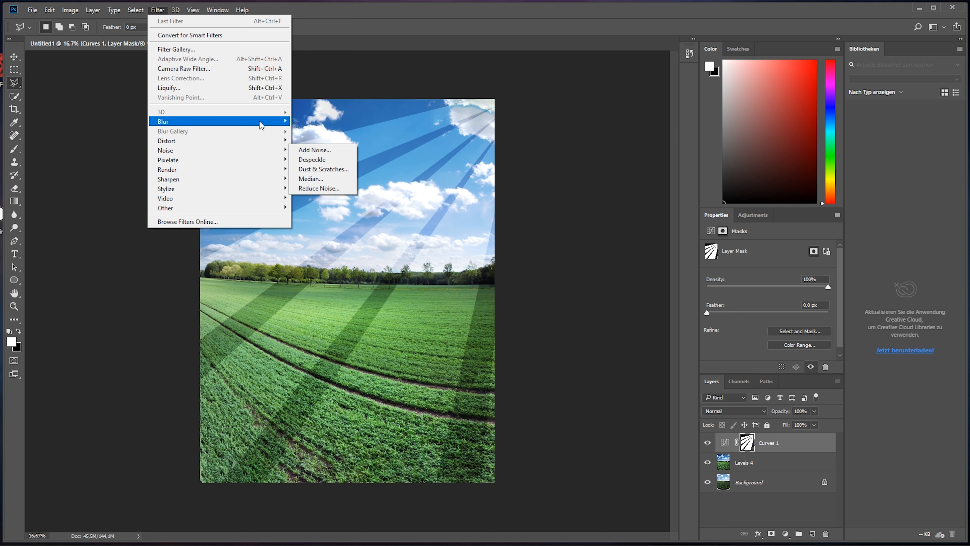
mouse_move(260, 125)
click(341, 158)
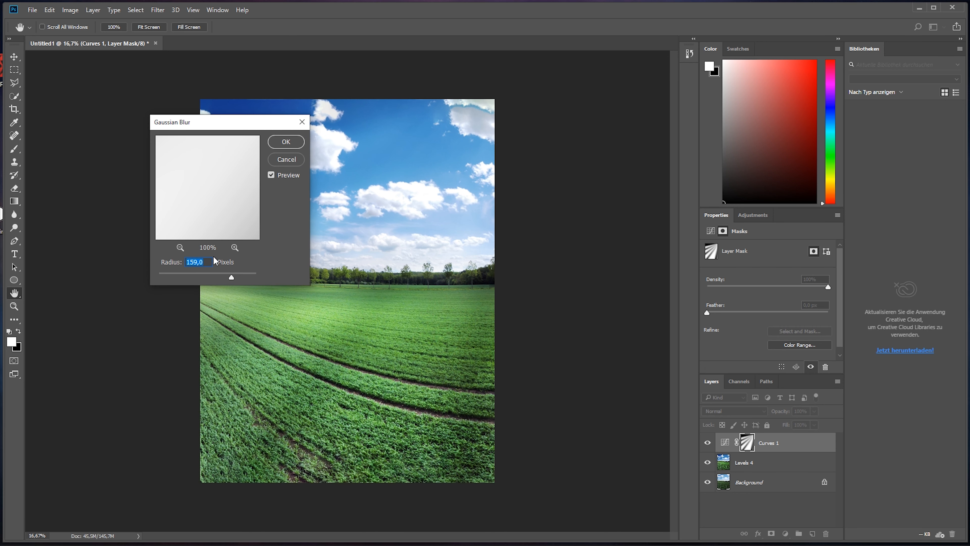
drag(233, 281, 229, 283)
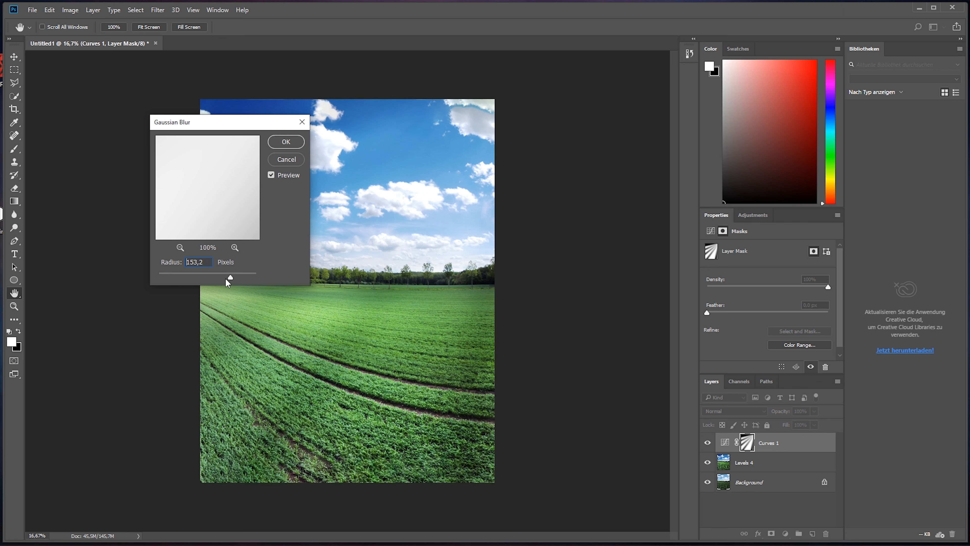
click(286, 142)
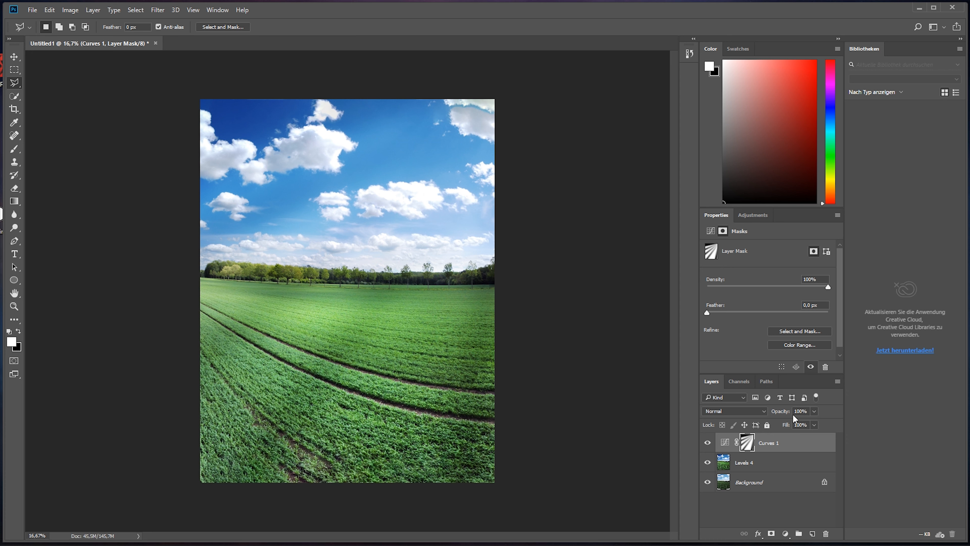
Step: Lower the opacity of the Curves 1 layer so the light rays look subtle, and deselect the layer
click(814, 411)
drag(784, 423, 781, 423)
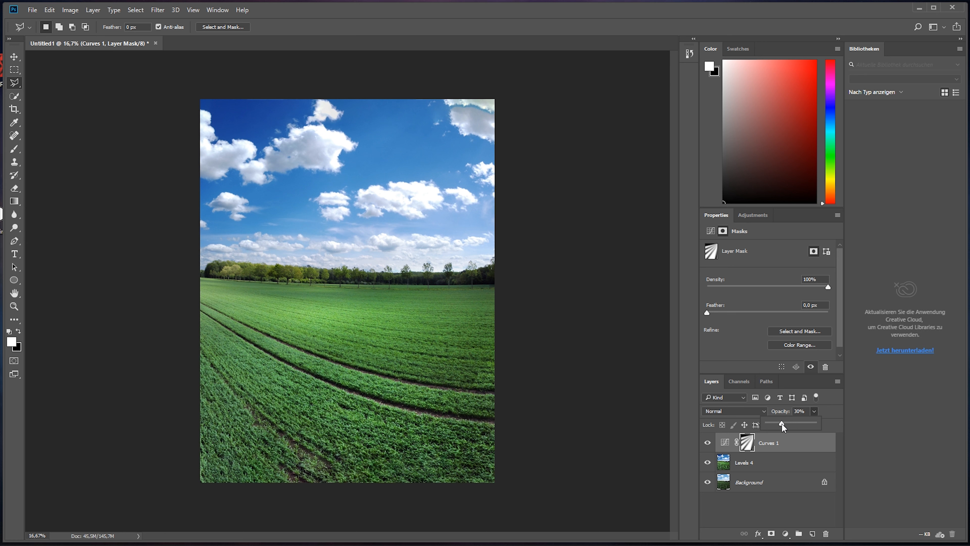
mouse_move(782, 424)
mouse_down()
mouse_move(795, 424)
mouse_move(778, 425)
mouse_up()
click(794, 507)
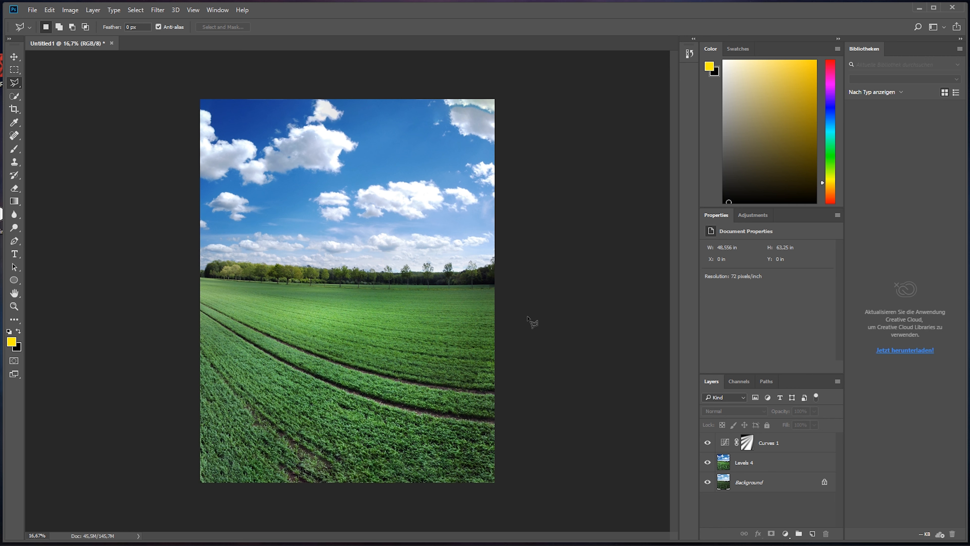
Step: Select a rectangle just inside the image edges and add a Curves adjustment masked to it with lowered RGB midtones
click(14, 69)
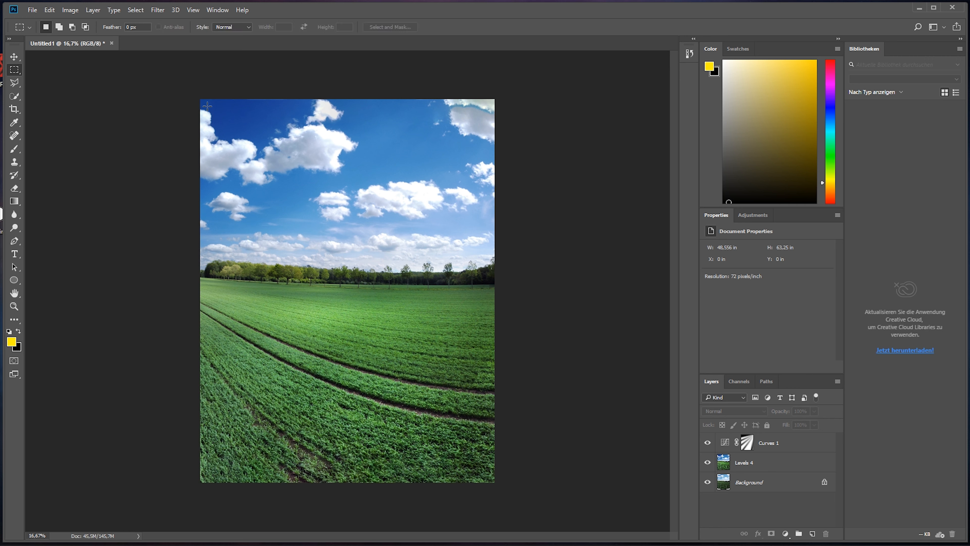
drag(205, 106, 488, 475)
click(784, 534)
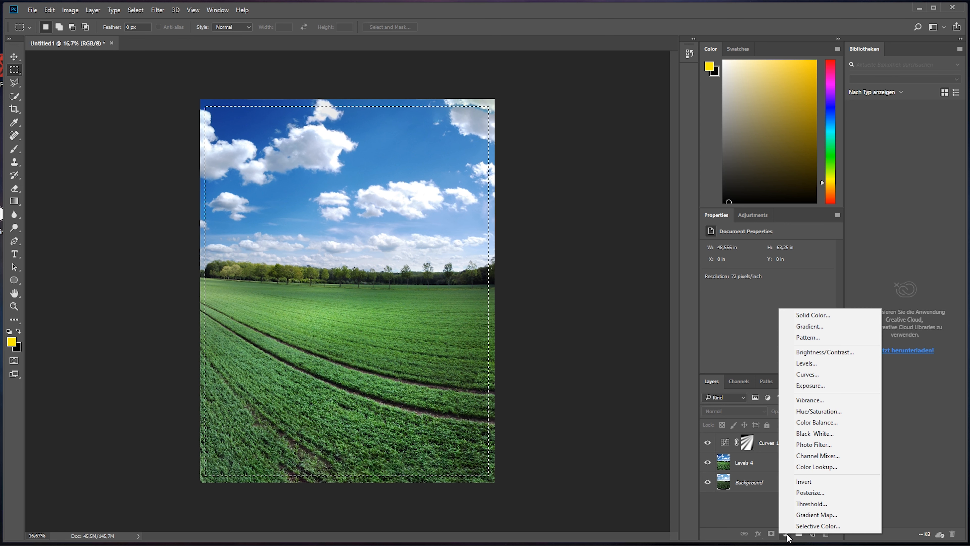
click(816, 375)
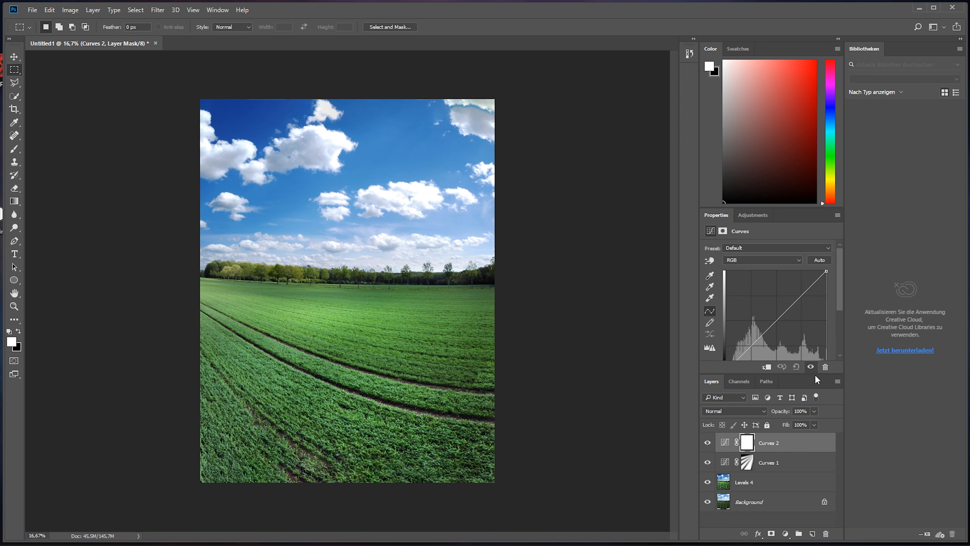
click(778, 319)
drag(778, 319, 779, 334)
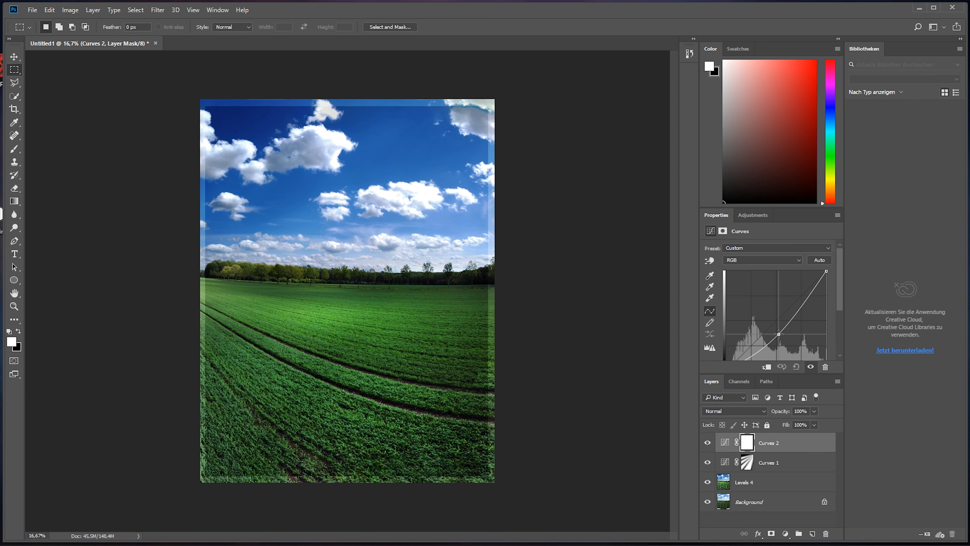
Step: Invert the Curves 2 mask so only the borders darken, and soften it with a 150.3 pixel Gaussian Blur
click(748, 448)
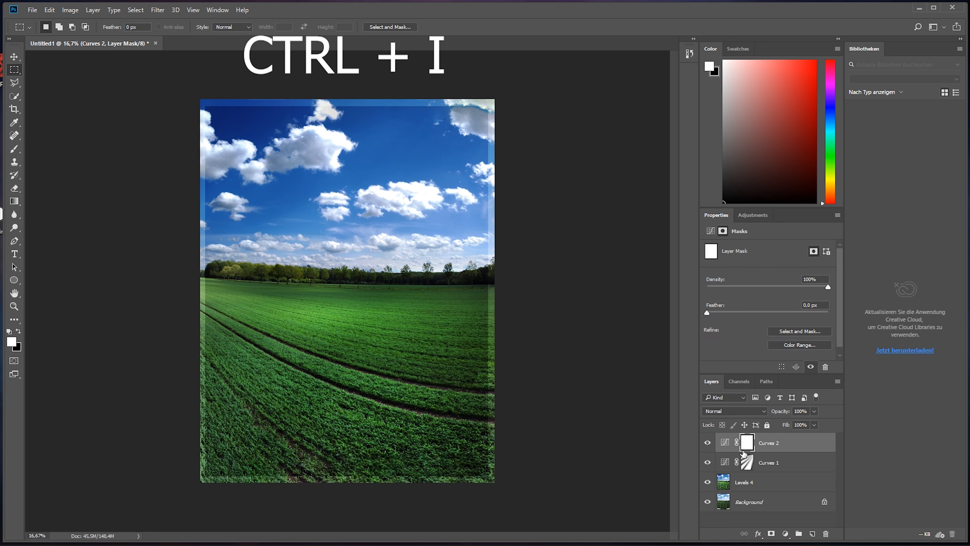
key(ctrl+i)
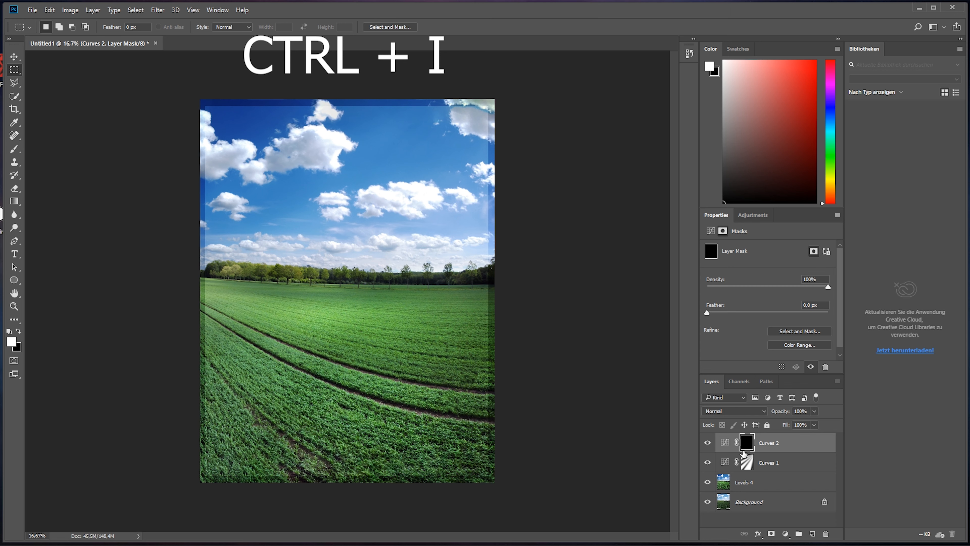
click(160, 10)
mouse_move(229, 122)
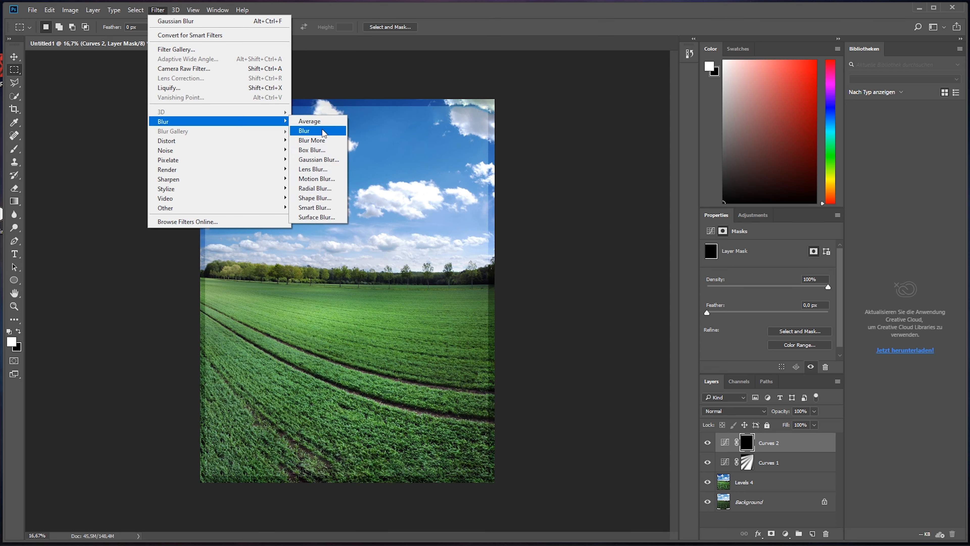
click(333, 160)
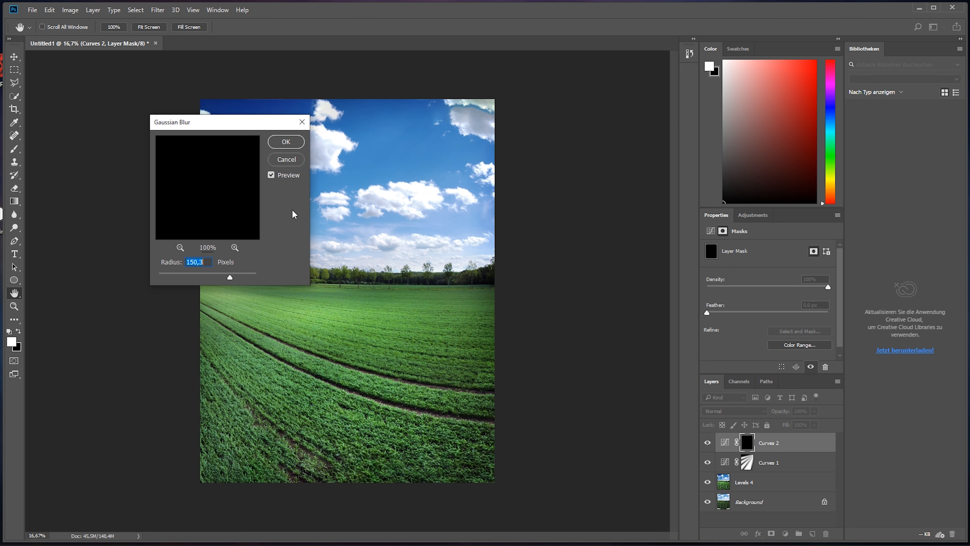
click(288, 142)
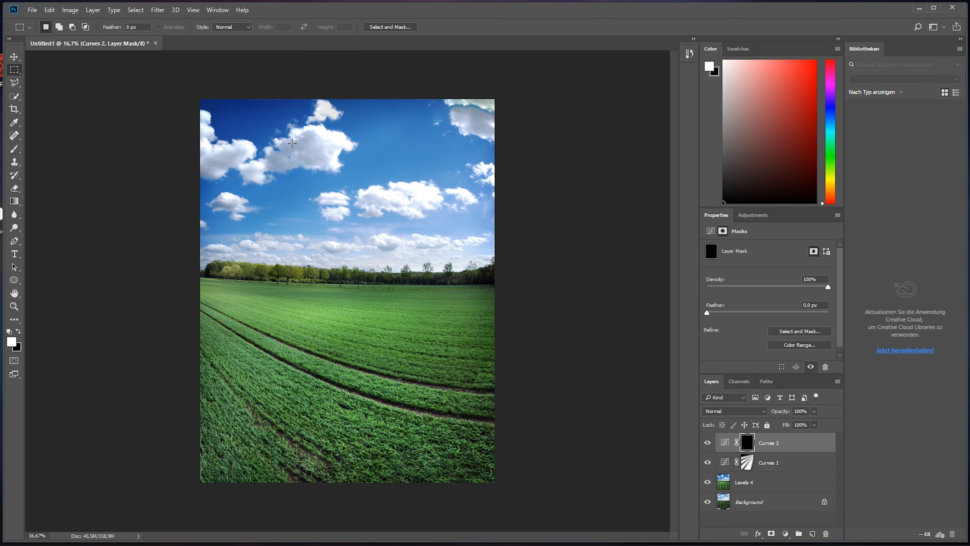
Step: Reduce the opacity of the Curves 2 vignette layer to 38%
click(814, 412)
drag(779, 427, 775, 429)
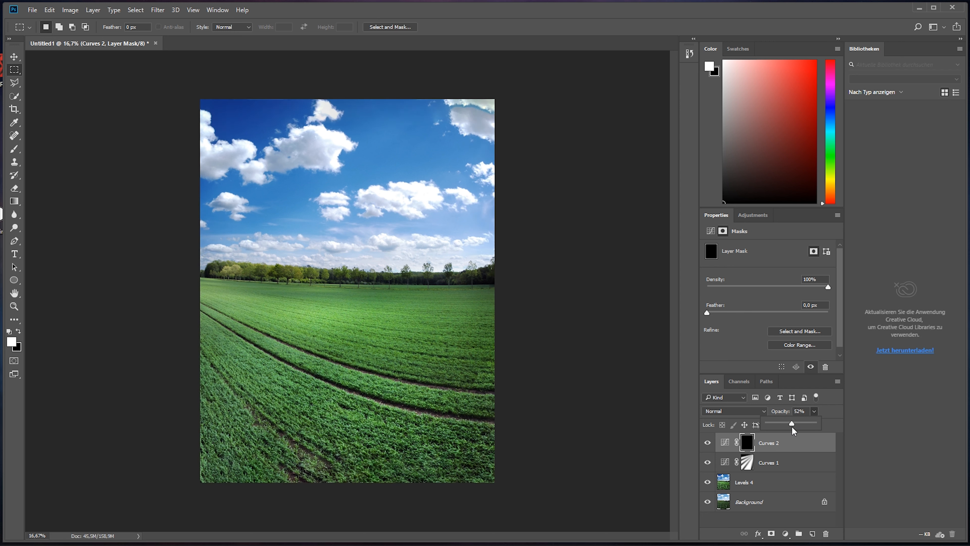
drag(792, 427, 757, 427)
click(754, 490)
Step: Merge the Curves 2, Curves 1 and Levels 4 layers into a single layer above the Background
click(754, 490)
ctrl+click(794, 446)
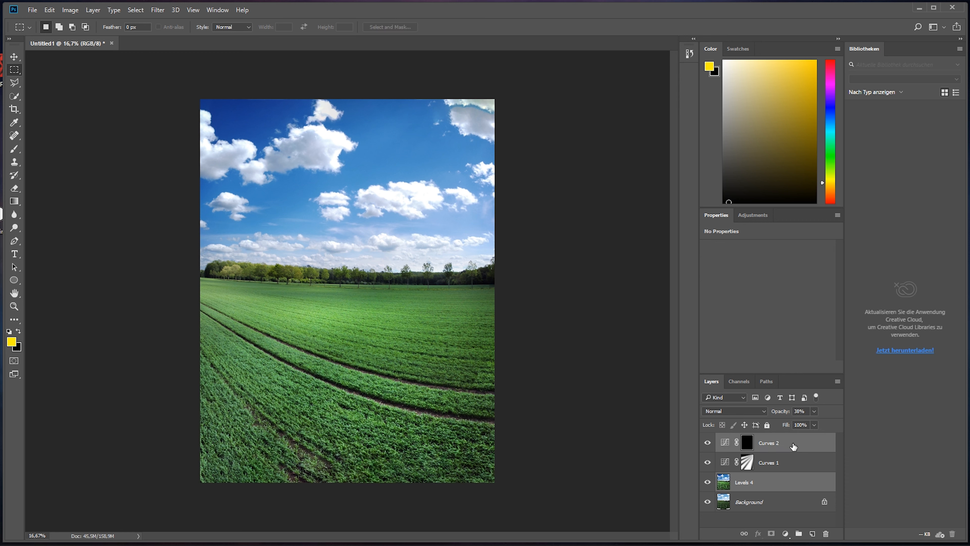
ctrl+click(794, 463)
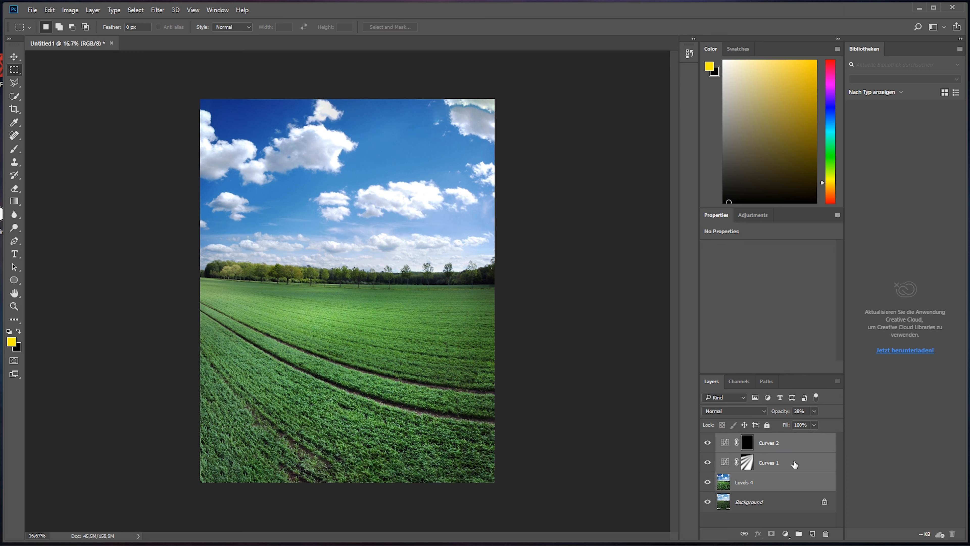
key(ctrl+e)
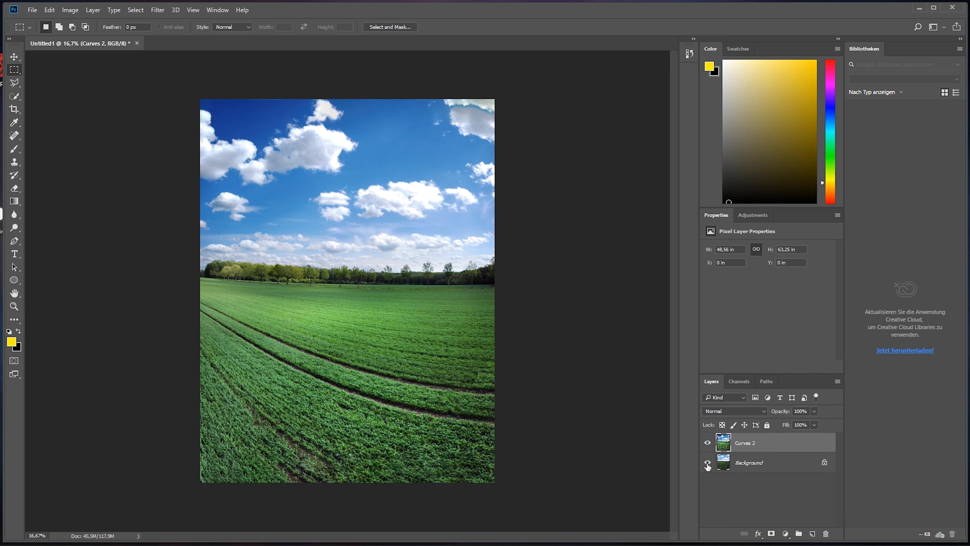
Step: Compare the merged edit with the original Background by toggling the edited layer's visibility
alt+click(707, 463)
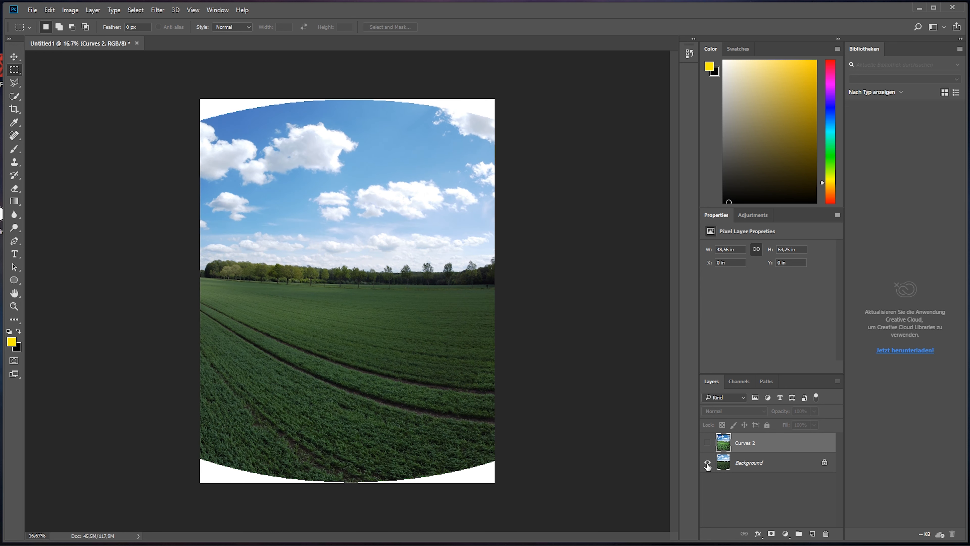
alt+click(707, 463)
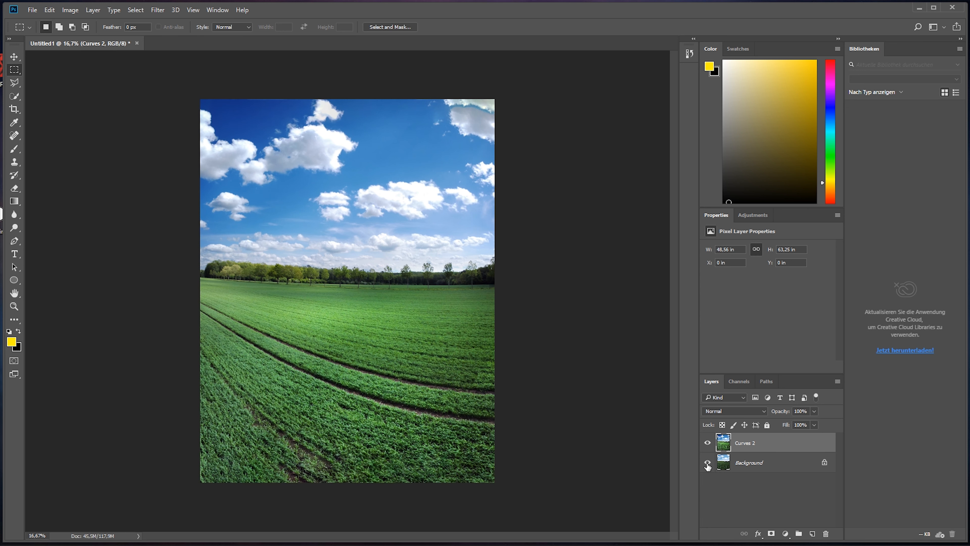
alt+click(708, 463)
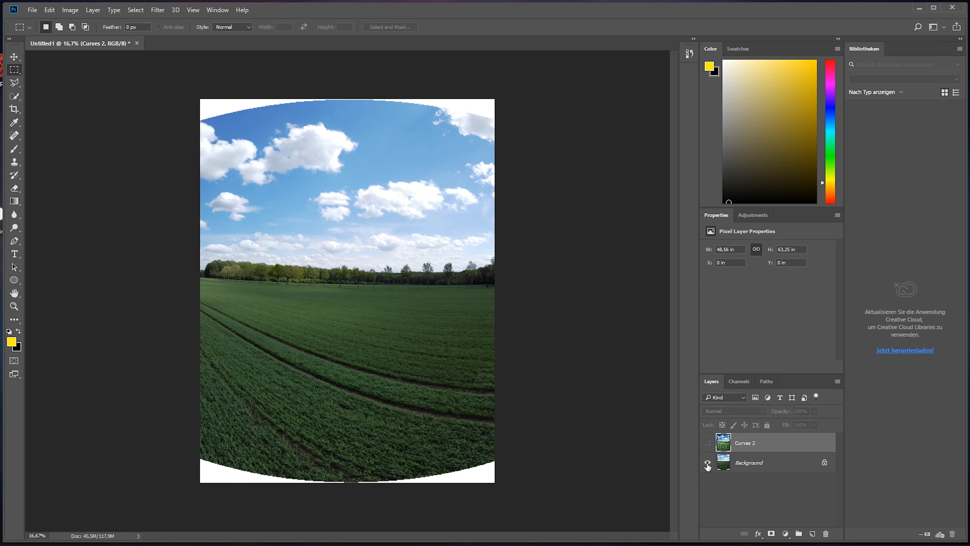